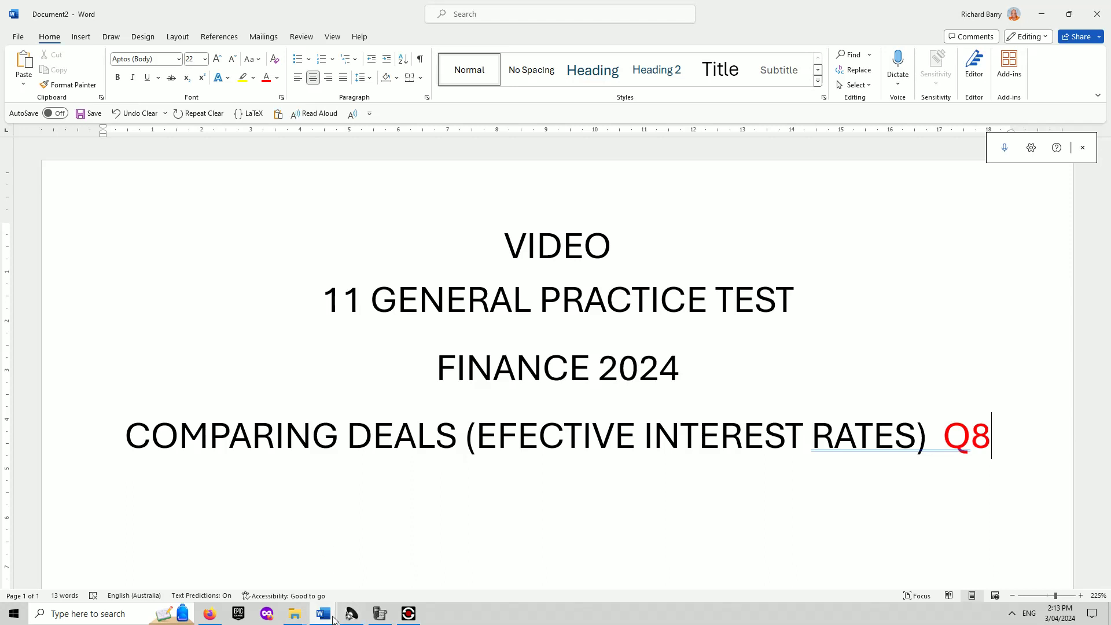
Switch to the SOLS Investing & Borrowing practice test showing question Q8.
mouse_move(330, 617)
click(223, 539)
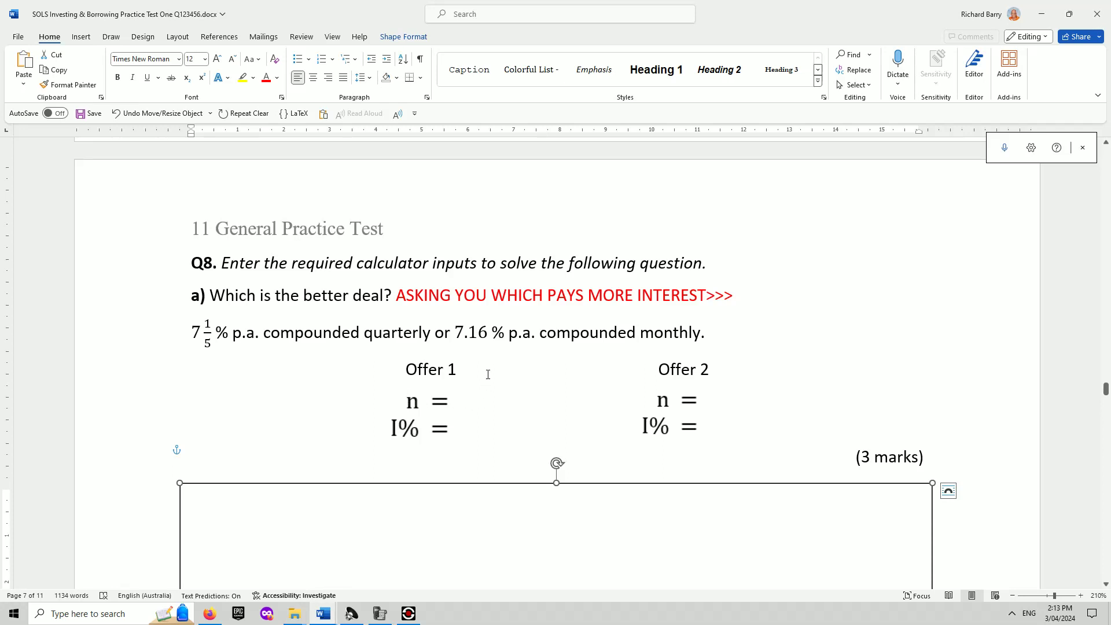
Colour the phrase 'compounded quarterly' green.
drag(264, 333, 434, 334)
click(278, 81)
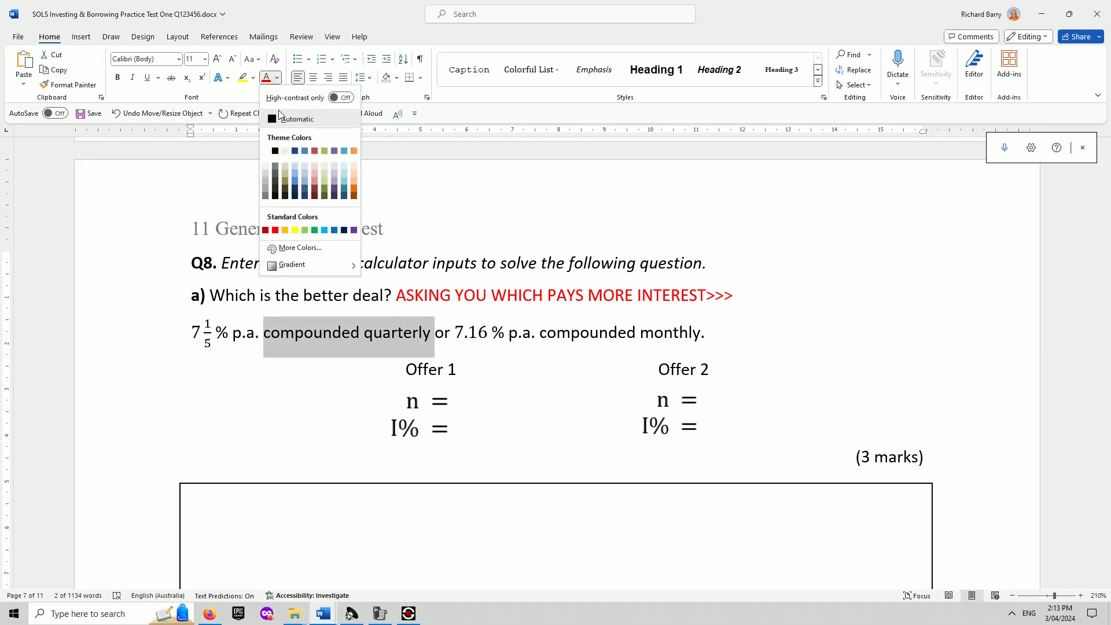
click(315, 231)
Colour the phrase 'compounded monthly.' dark teal.
drag(707, 333, 540, 335)
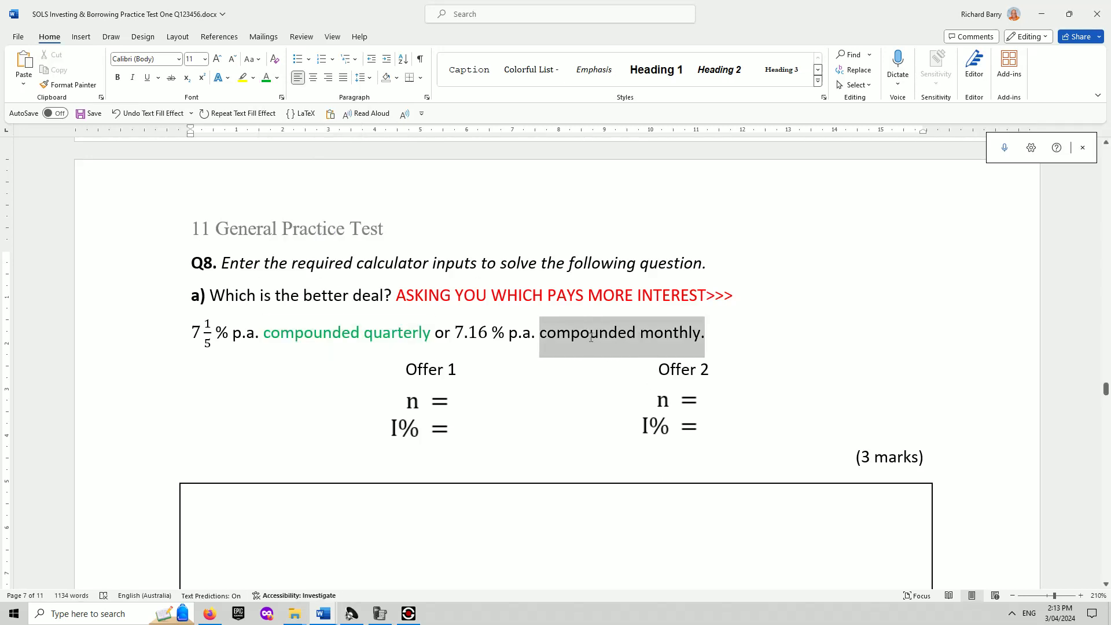
click(277, 78)
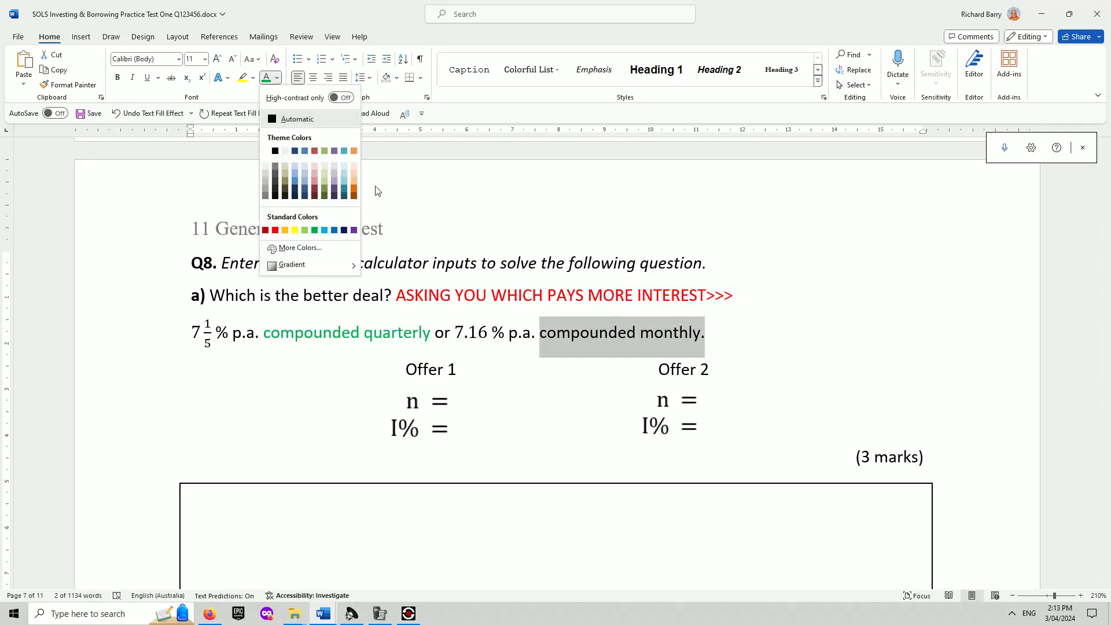
click(341, 201)
drag(539, 334, 737, 339)
key(ctrl+y)
click(744, 343)
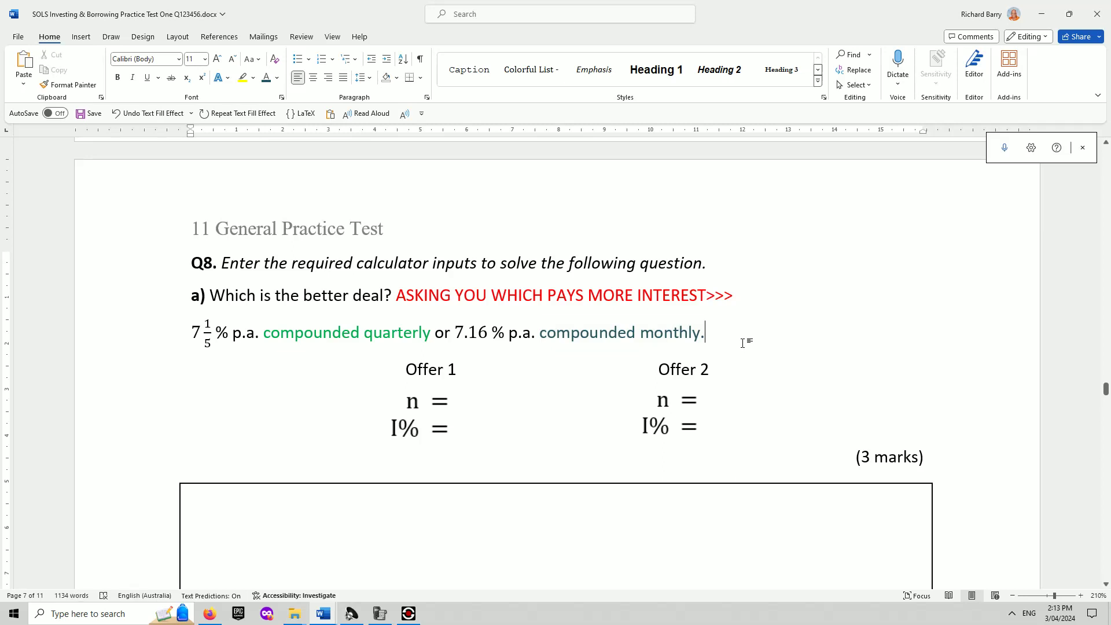
Click into the Q8 answer box and scroll down to the page 9 Comparison Rate notes.
click(447, 412)
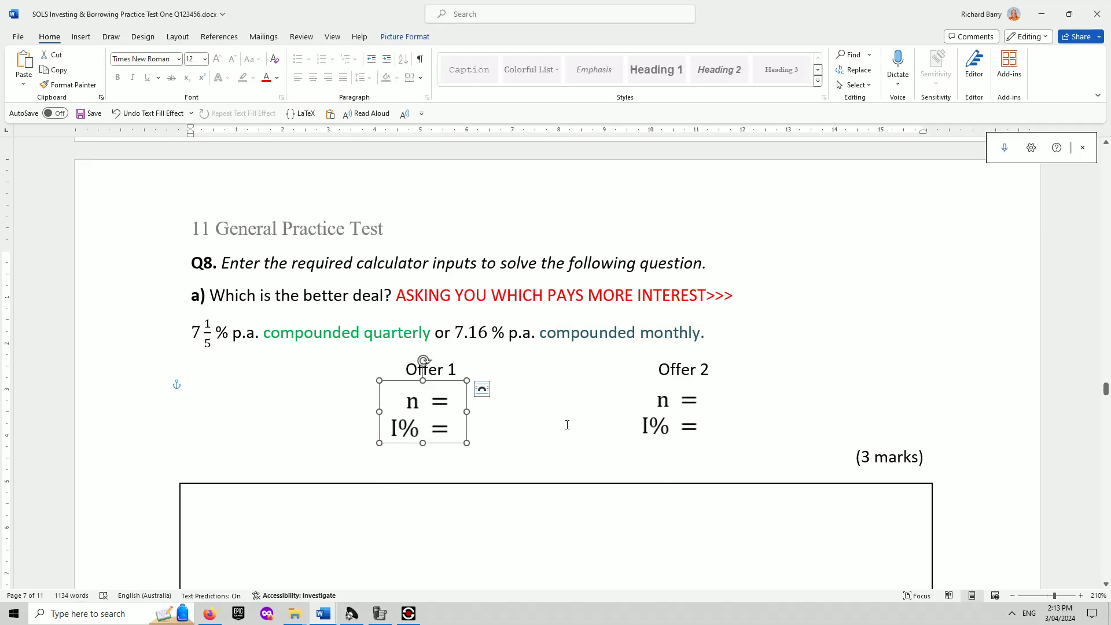
click(523, 508)
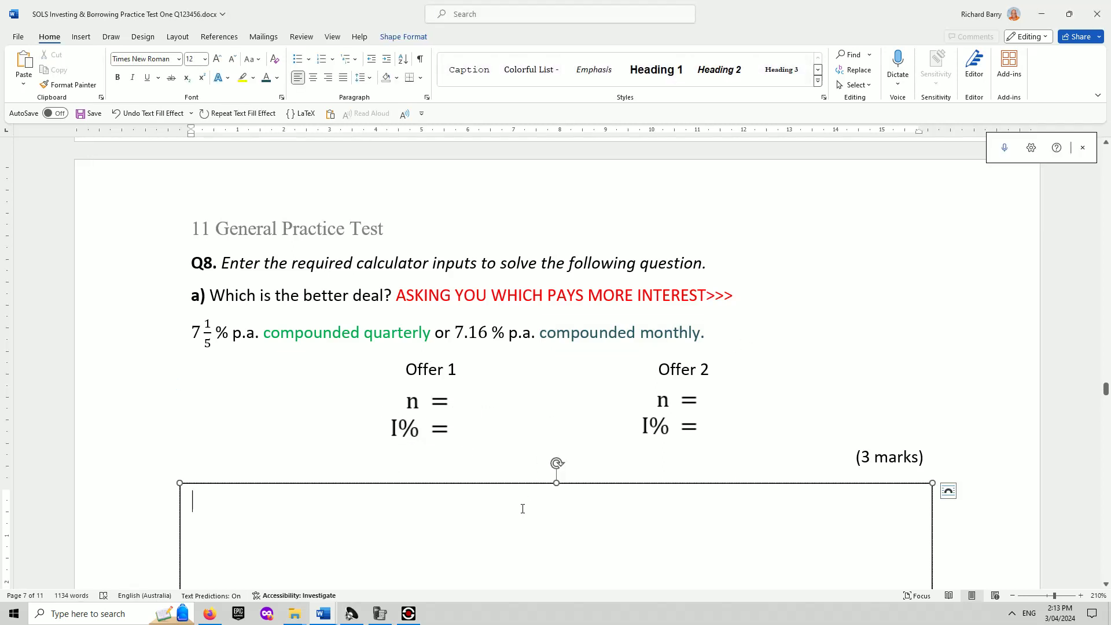
scroll(523, 508, down, 2)
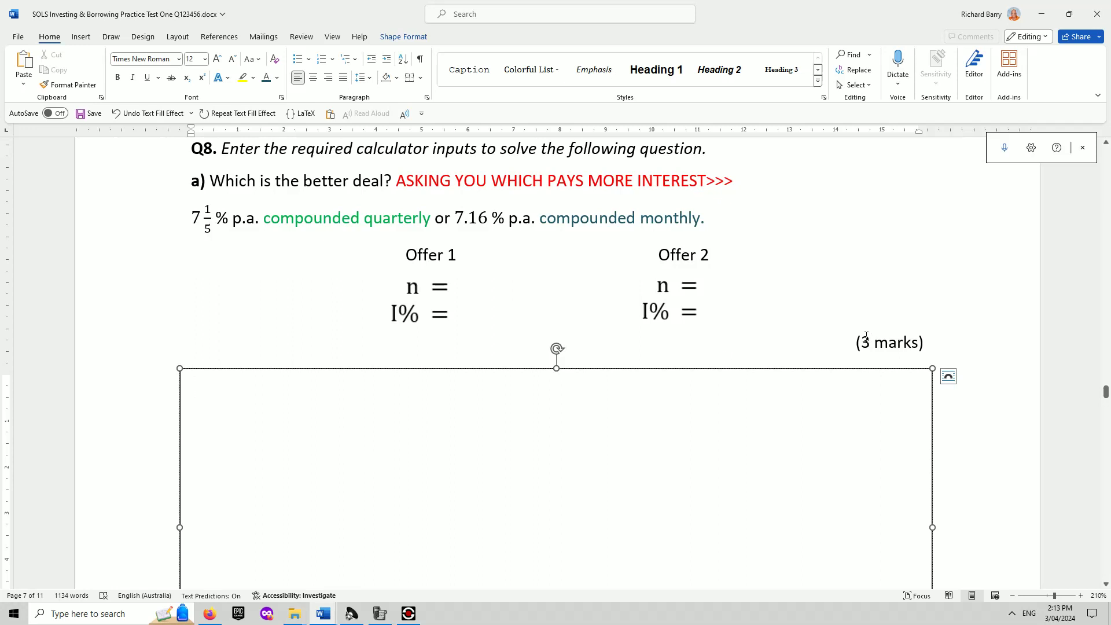
scroll(544, 286, up, 1)
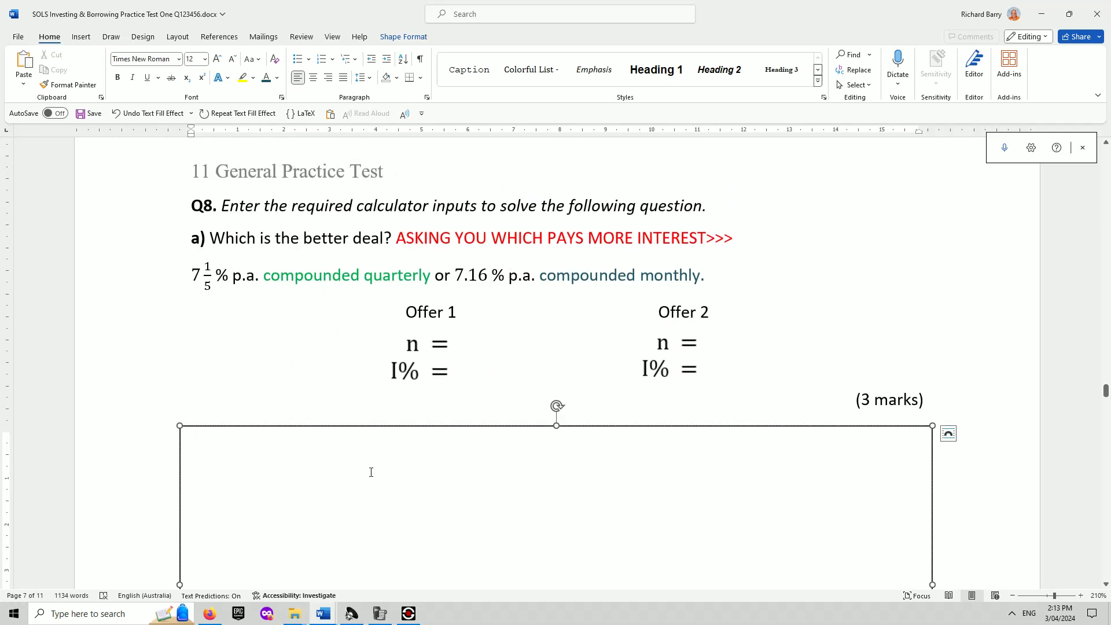
drag(1106, 393, 1107, 487)
Make the 'COMPARISON RATE:' heading green, then scroll back to the Q8 question.
triple_click(441, 393)
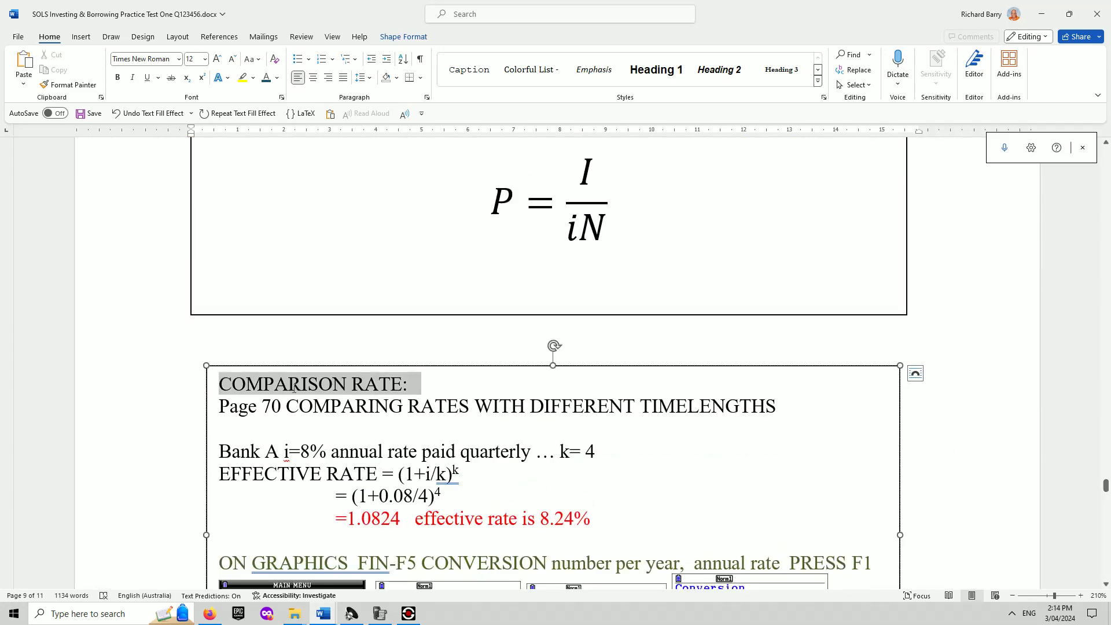
click(277, 78)
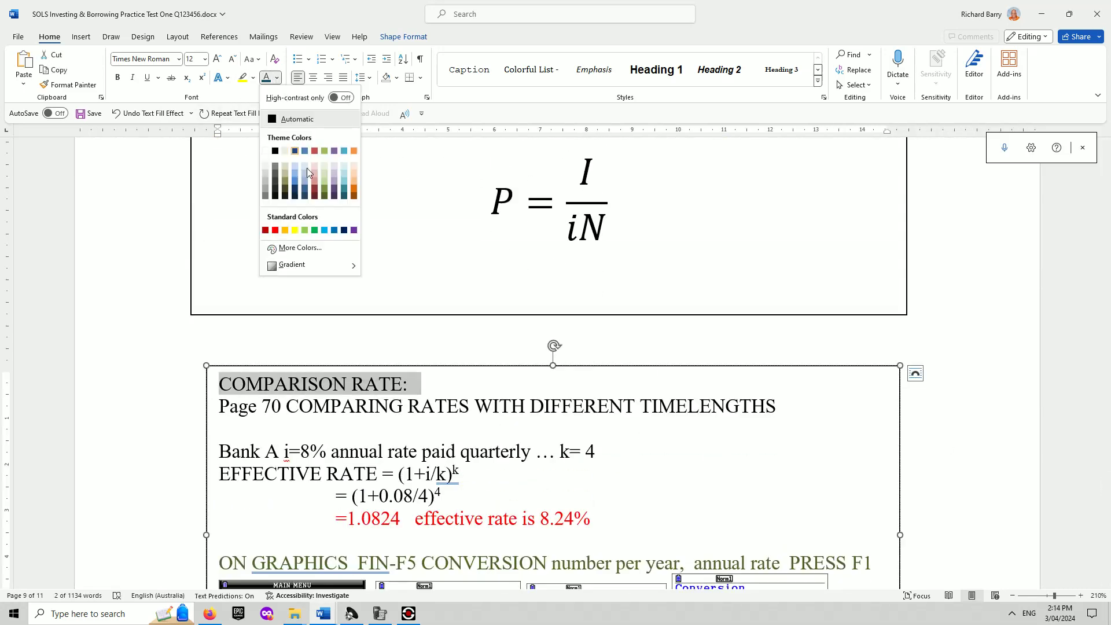
click(314, 231)
click(839, 490)
scroll(789, 463, down, 1)
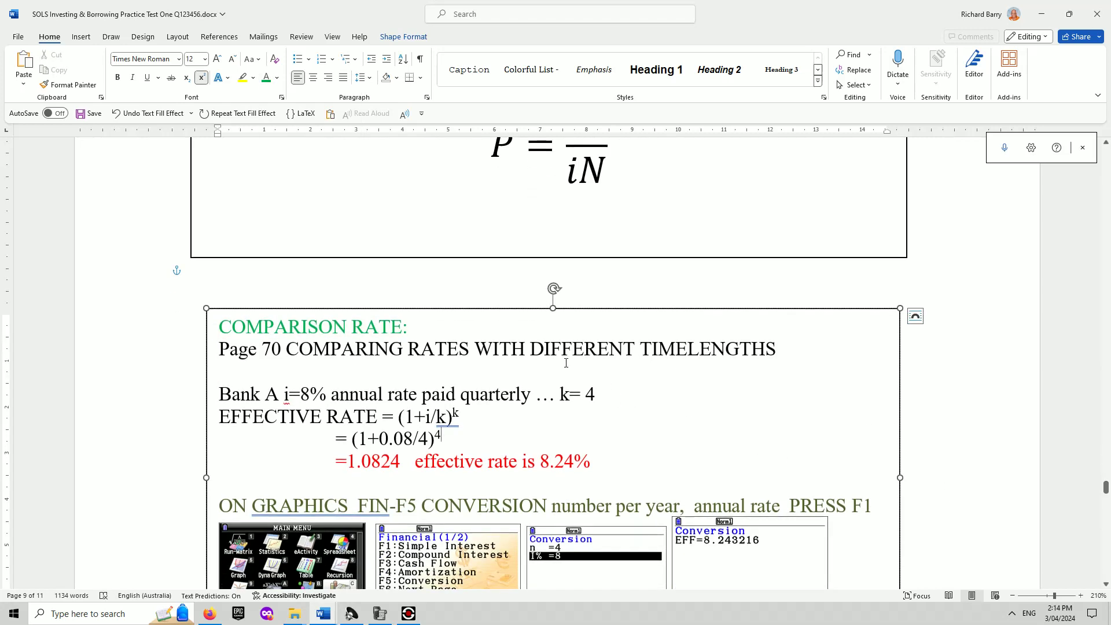
scroll(566, 363, down, 1)
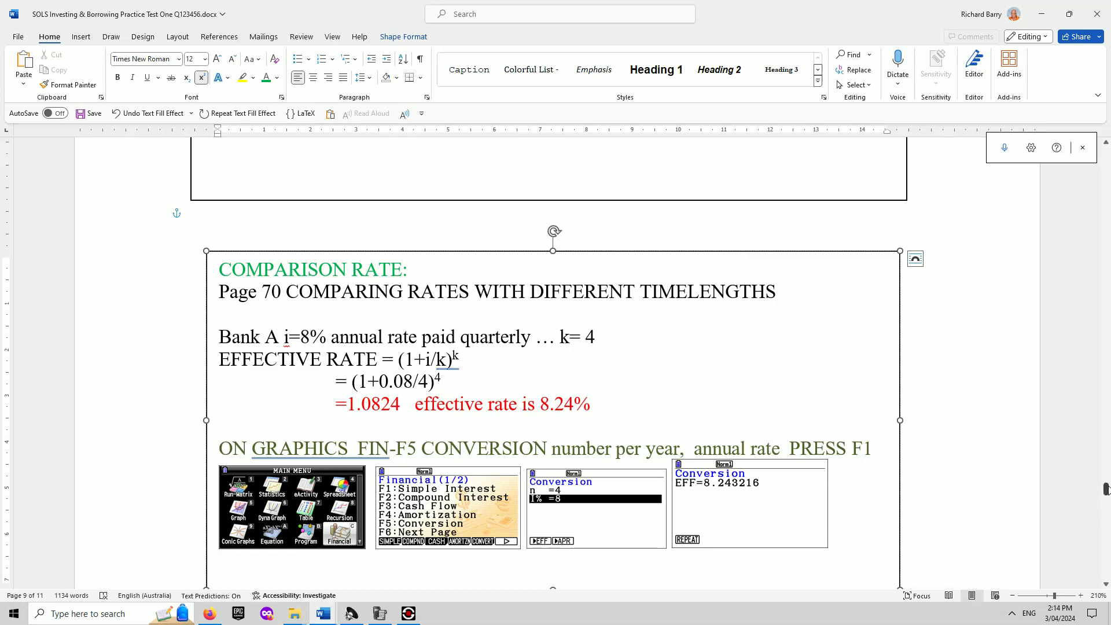
drag(1106, 490, 1106, 397)
Type the heading 'COmParison Rates' in the Q8 answer box and select the page 9 ON GRAPHICS line.
scroll(880, 415, up, 5)
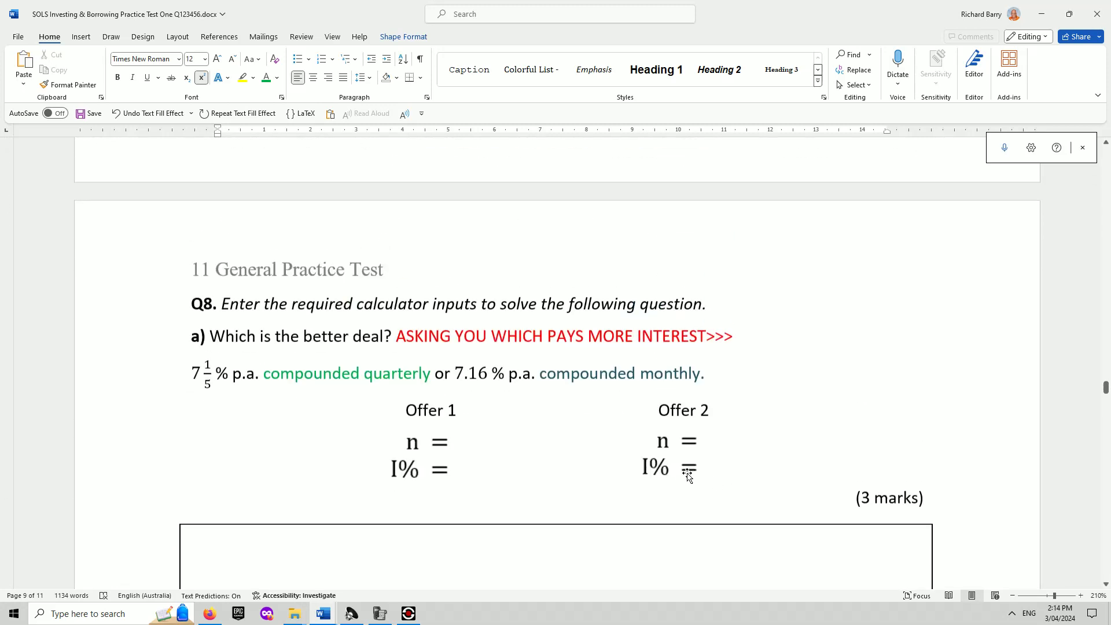
scroll(521, 472, down, 2)
click(248, 455)
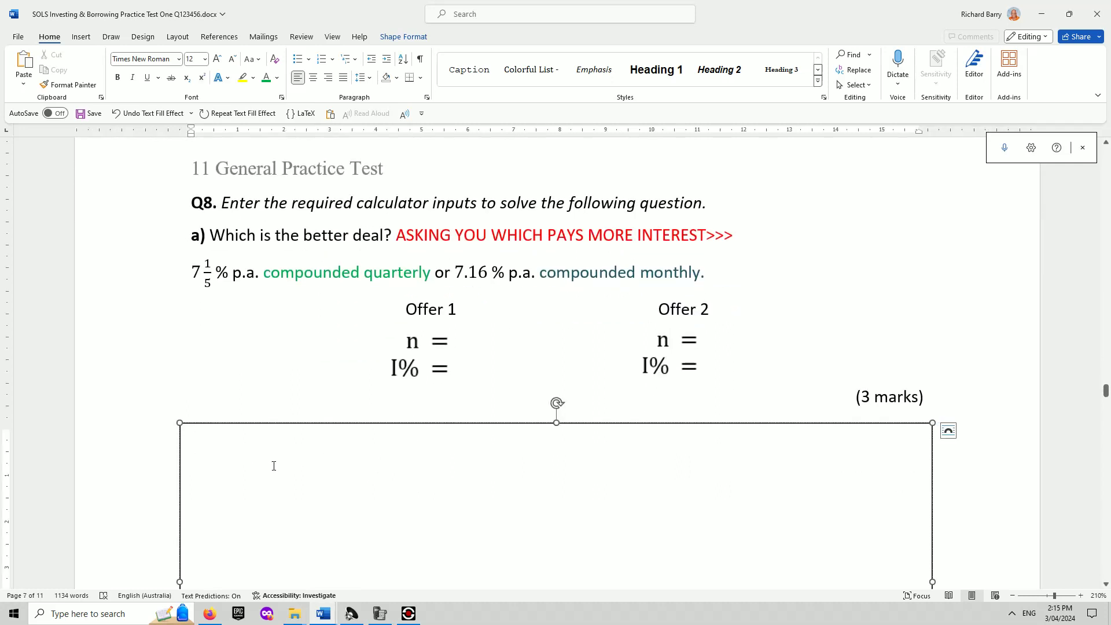
text(CO)
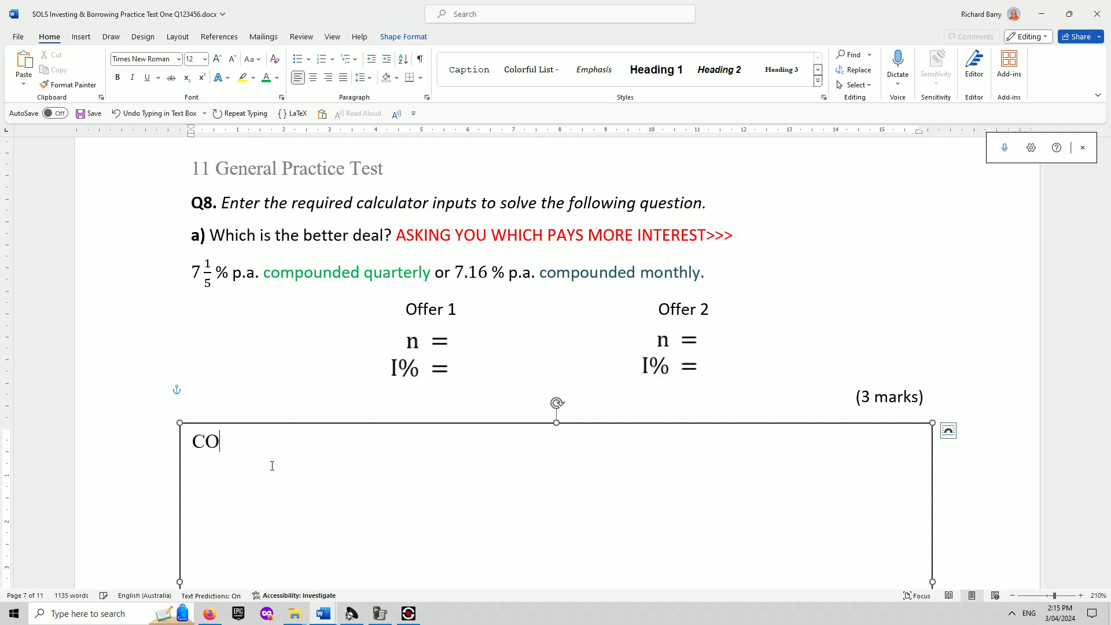
text(mParison Rates)
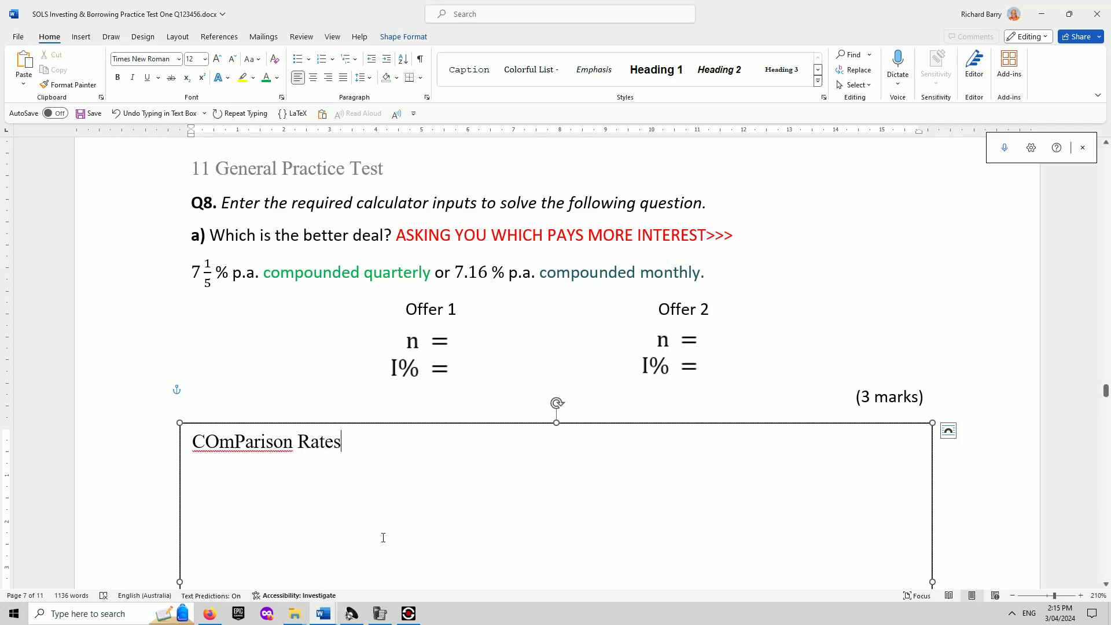
key(Return)
key(Return)
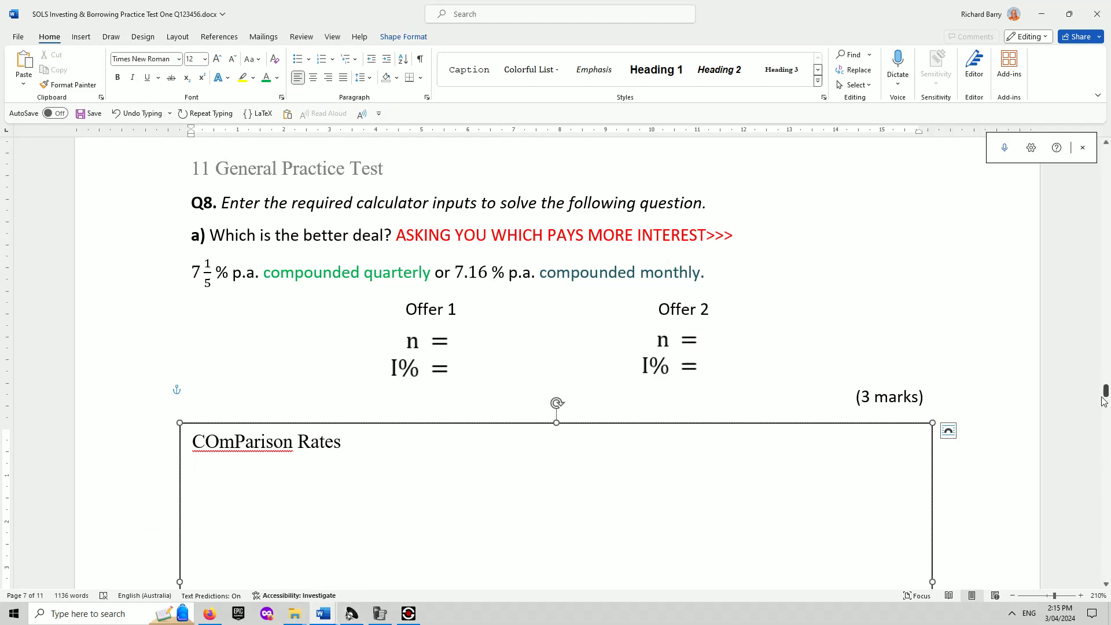
drag(1107, 389, 1108, 489)
drag(880, 548, 210, 550)
Paste the ON GRAPHICS FIN-F5 CONVERSION line into the Q8 answer box and add 'Offer 1' below it.
key(ctrl+c)
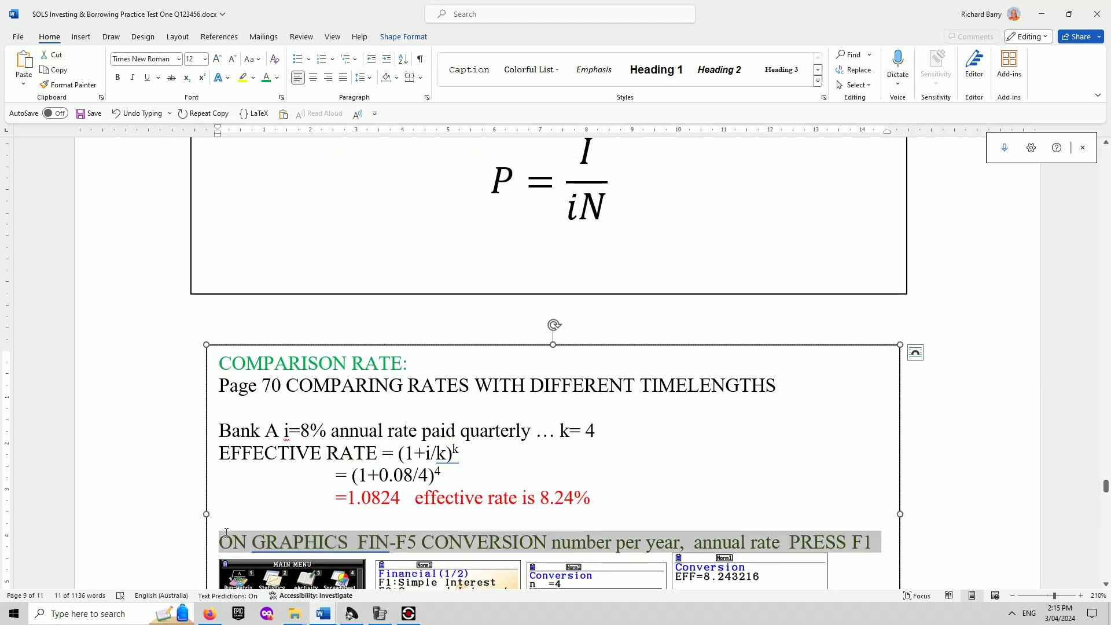
scroll(263, 434, up, 15)
scroll(267, 428, up, 20)
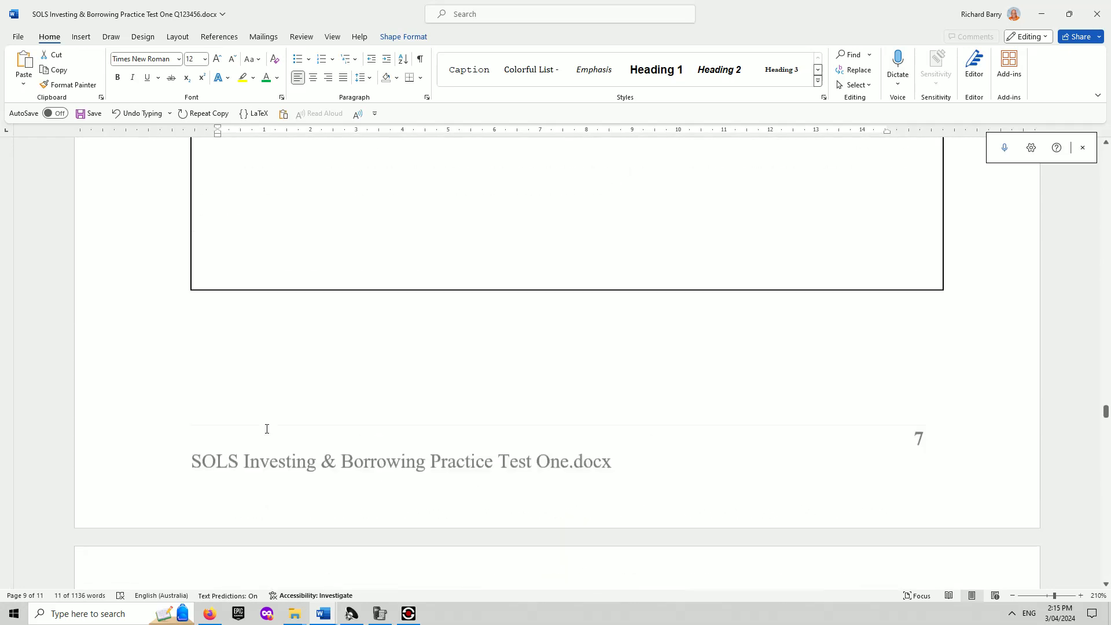
click(218, 539)
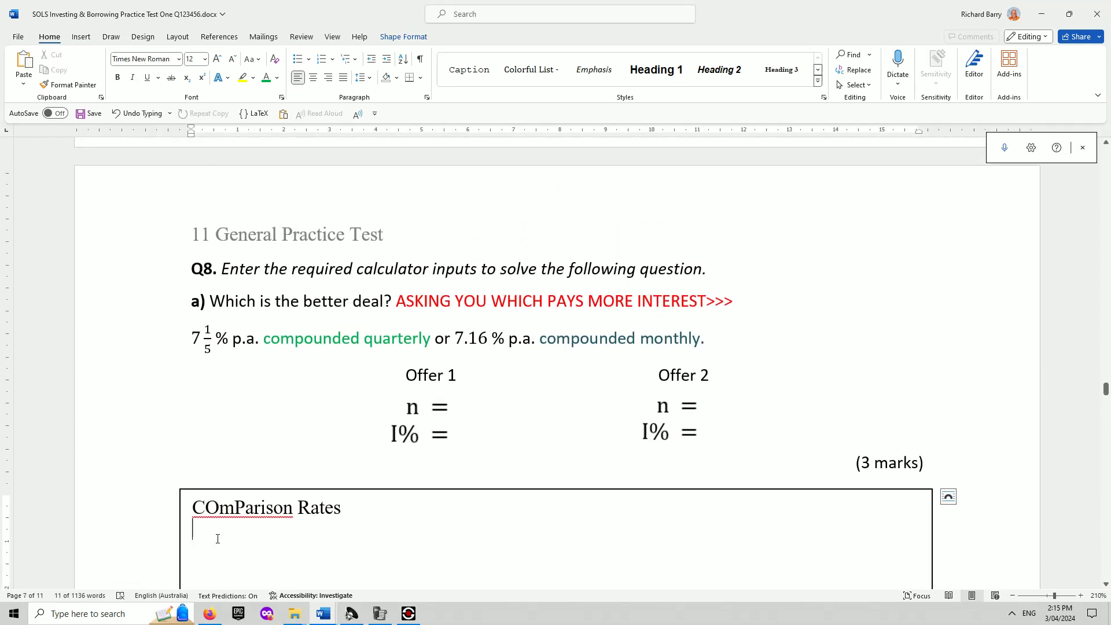
key(ctrl+v)
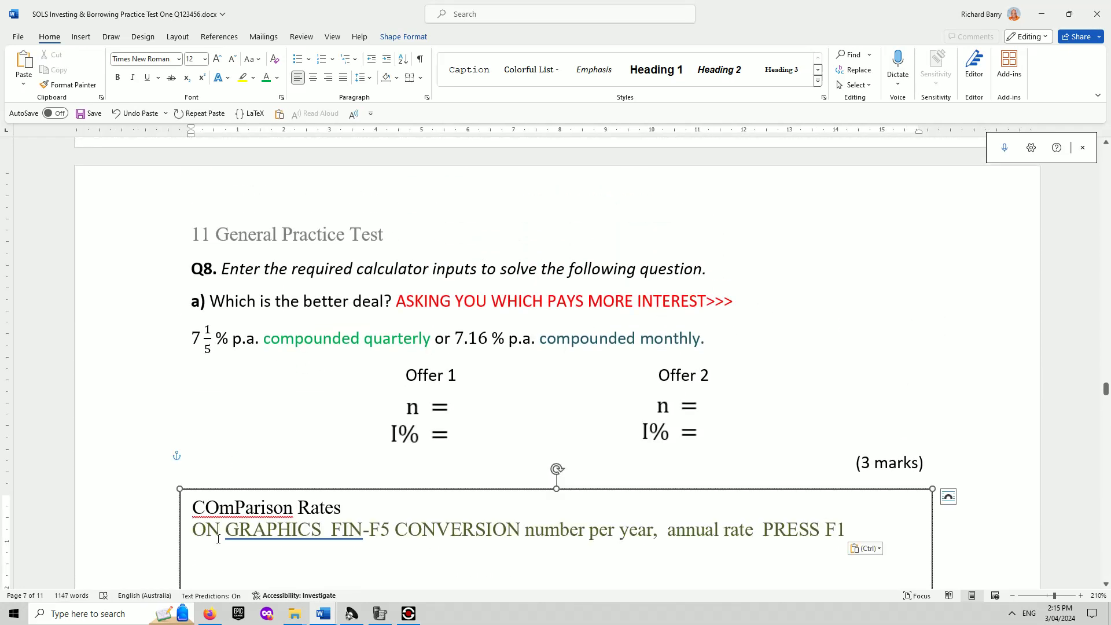
text(Of)
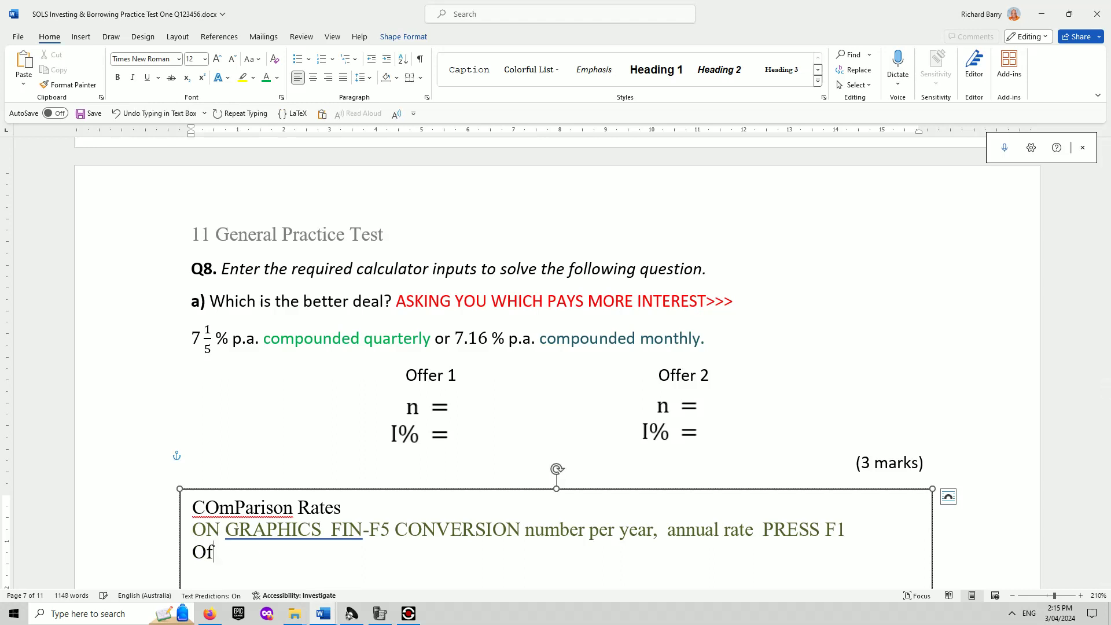
text(fer 1)
scroll(248, 533, down, 2)
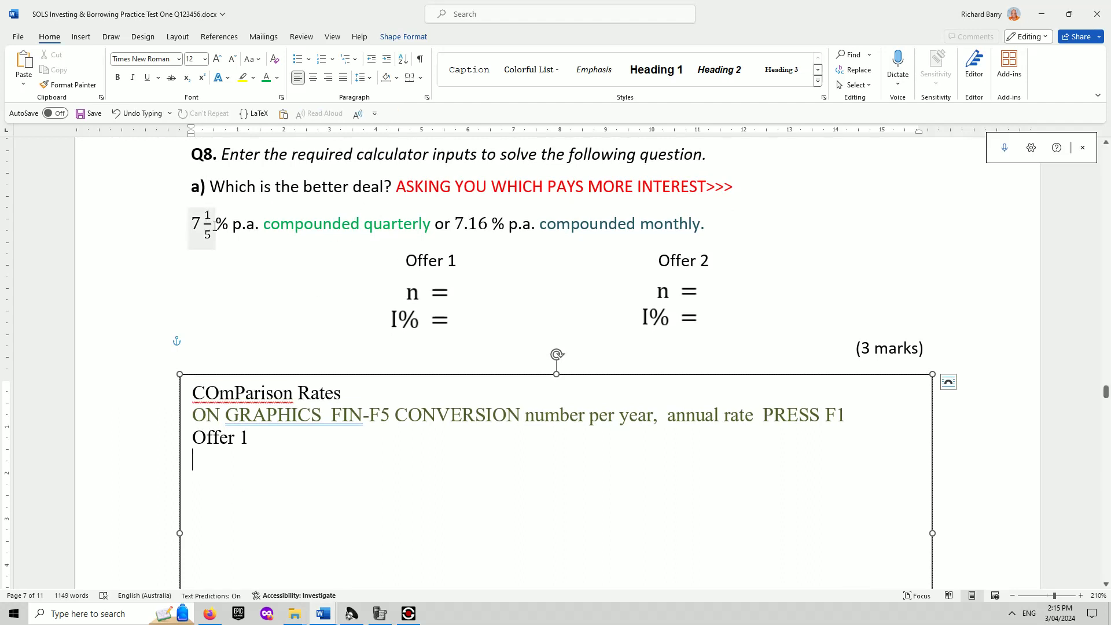
click(466, 291)
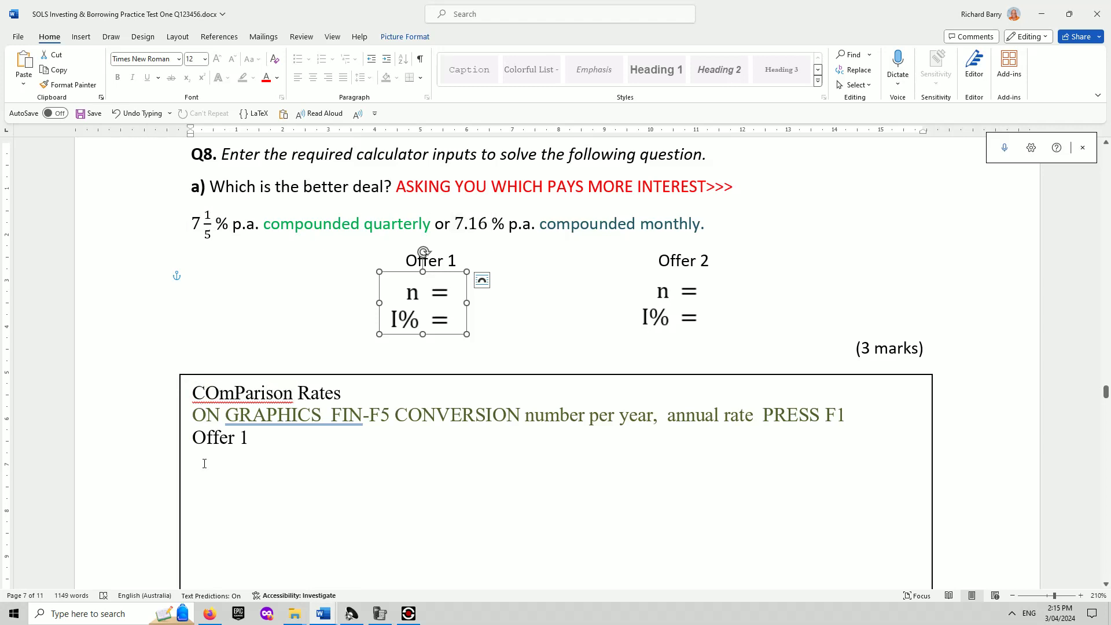
Open the Financial app from the main menu of the fx-CG Manager PLUS emulator.
click(252, 470)
click(381, 614)
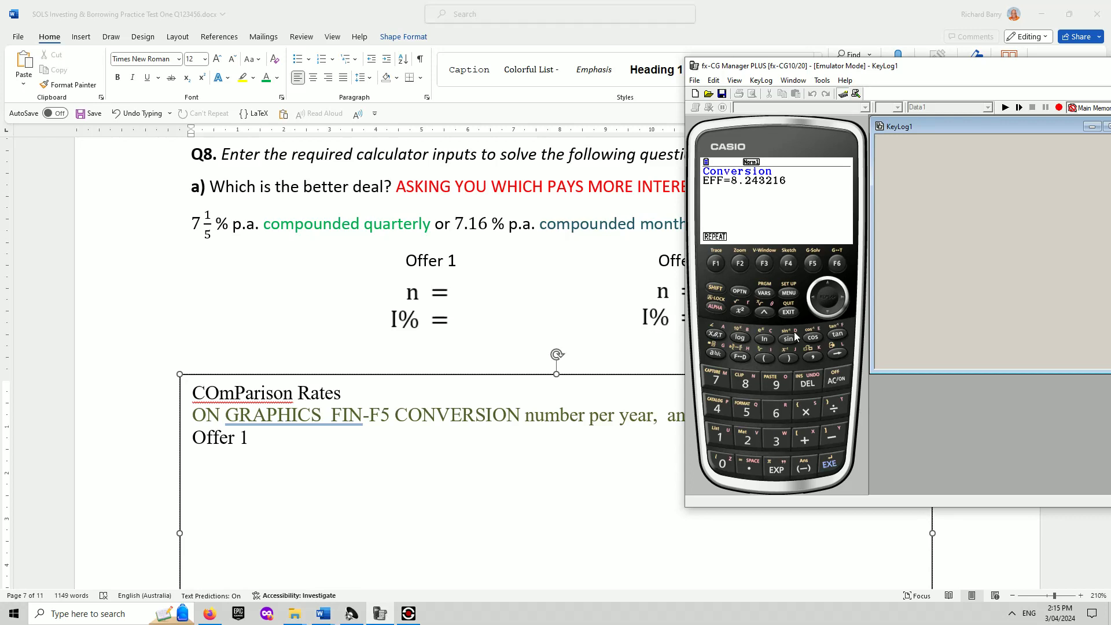
click(788, 312)
click(789, 311)
click(789, 292)
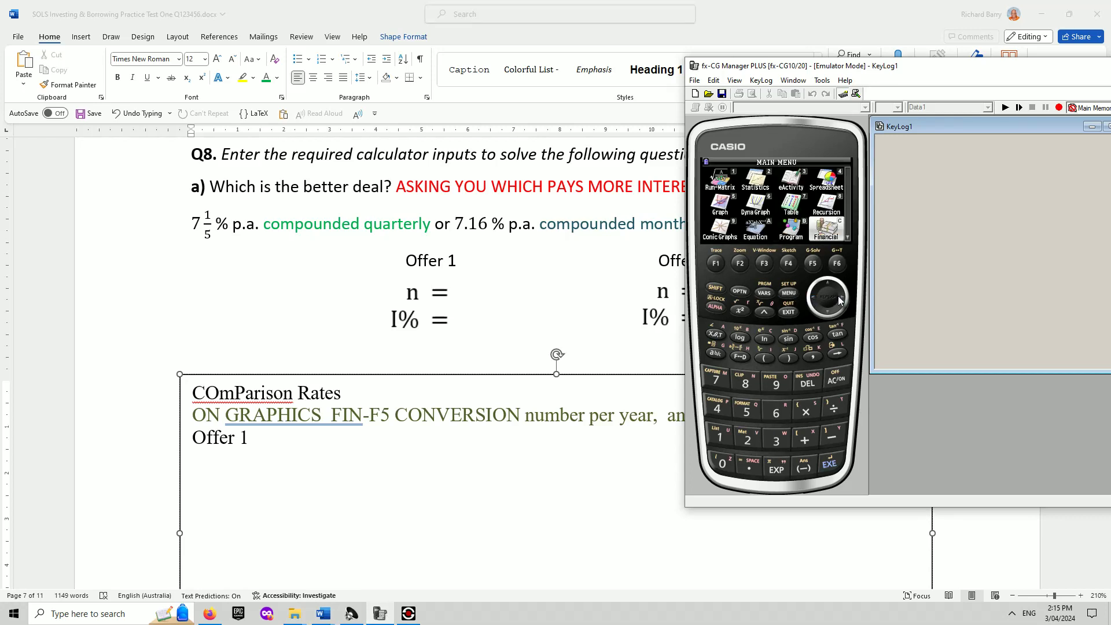
click(833, 469)
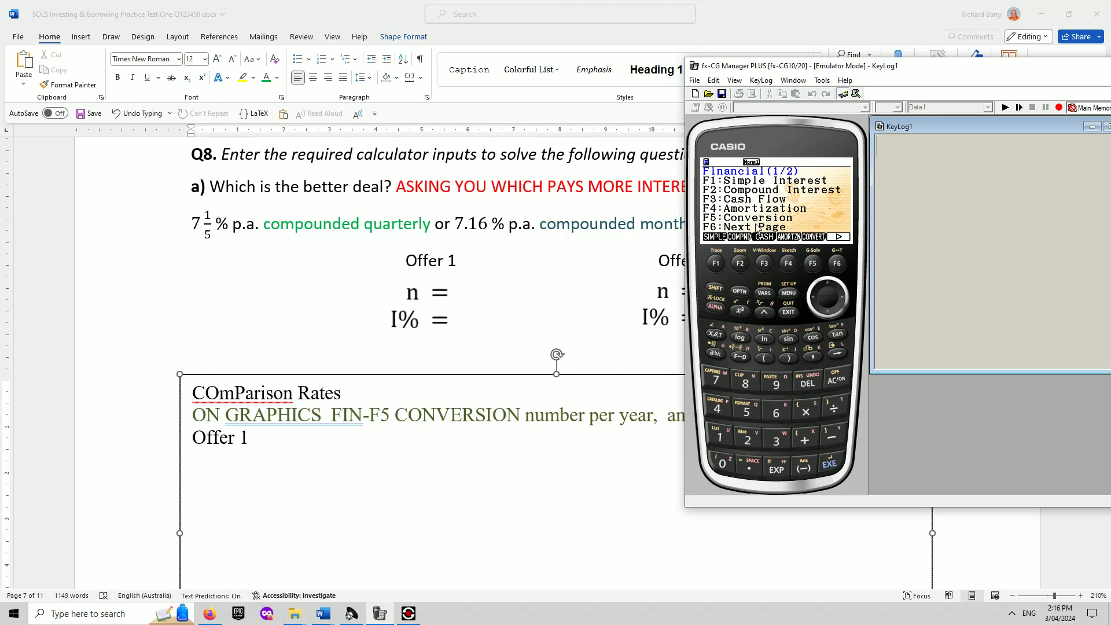
Set up Conversion with n = 4 and I% = 7.2, and copy the calculator screen.
click(813, 265)
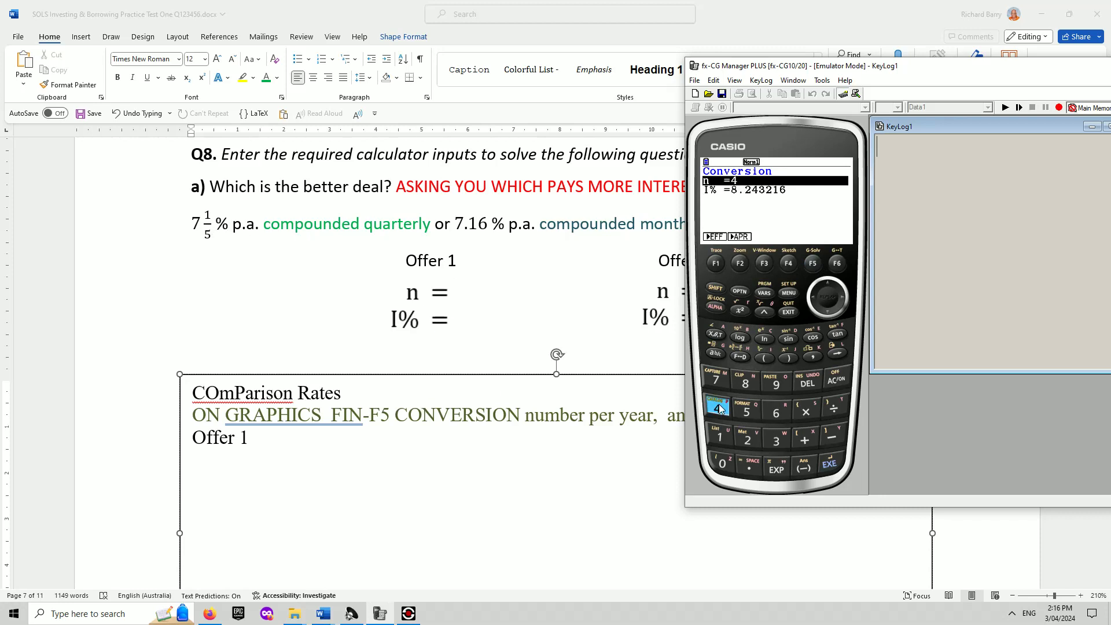
click(829, 464)
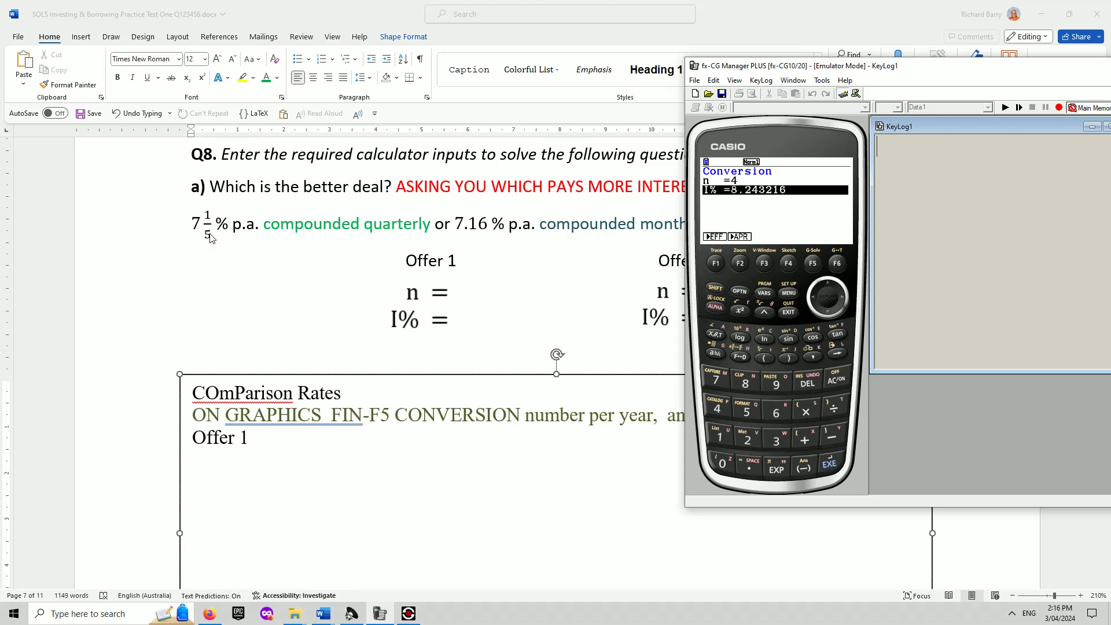
click(716, 380)
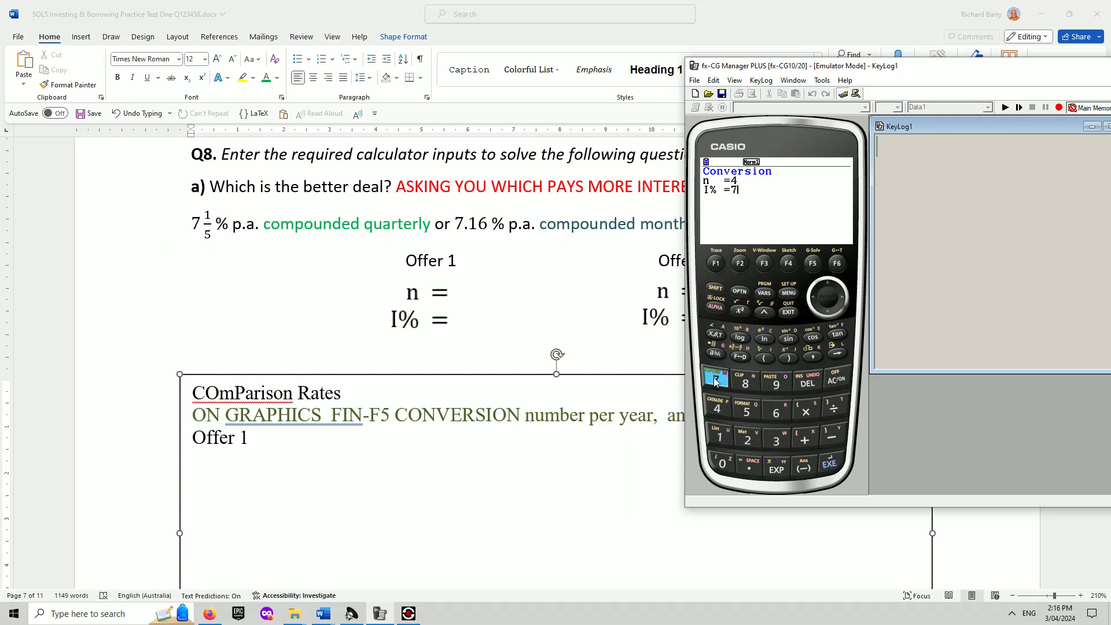
click(753, 442)
right_click(787, 194)
click(825, 211)
Paste the n = 4, I% = 7.2 screenshot under Offer 1 and shrink it.
click(248, 477)
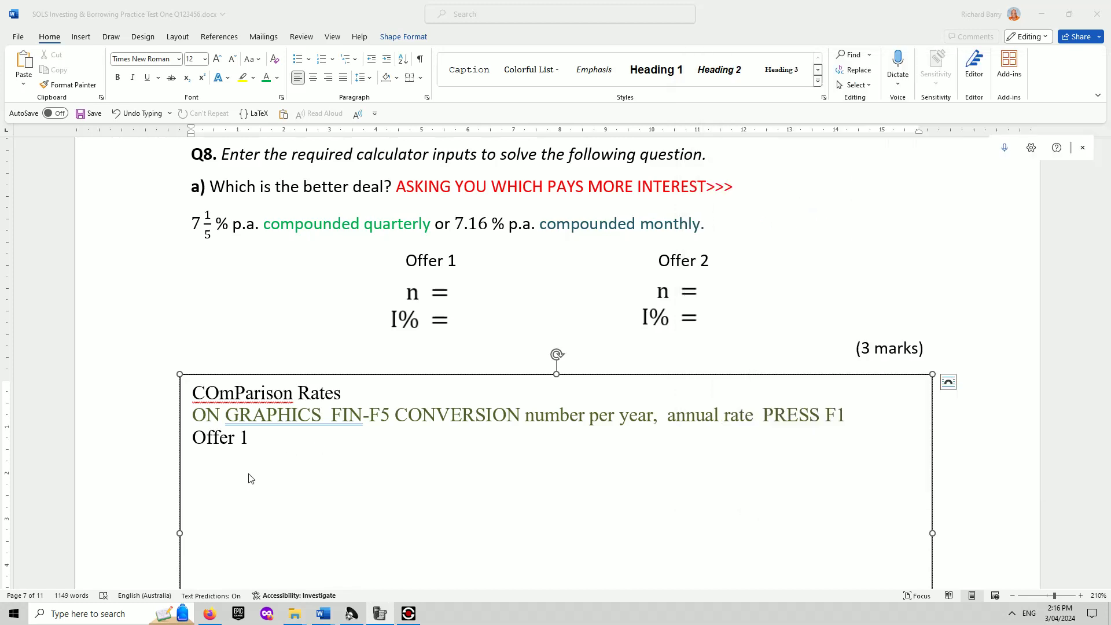
key(ctrl+v)
scroll(231, 472, down, 2)
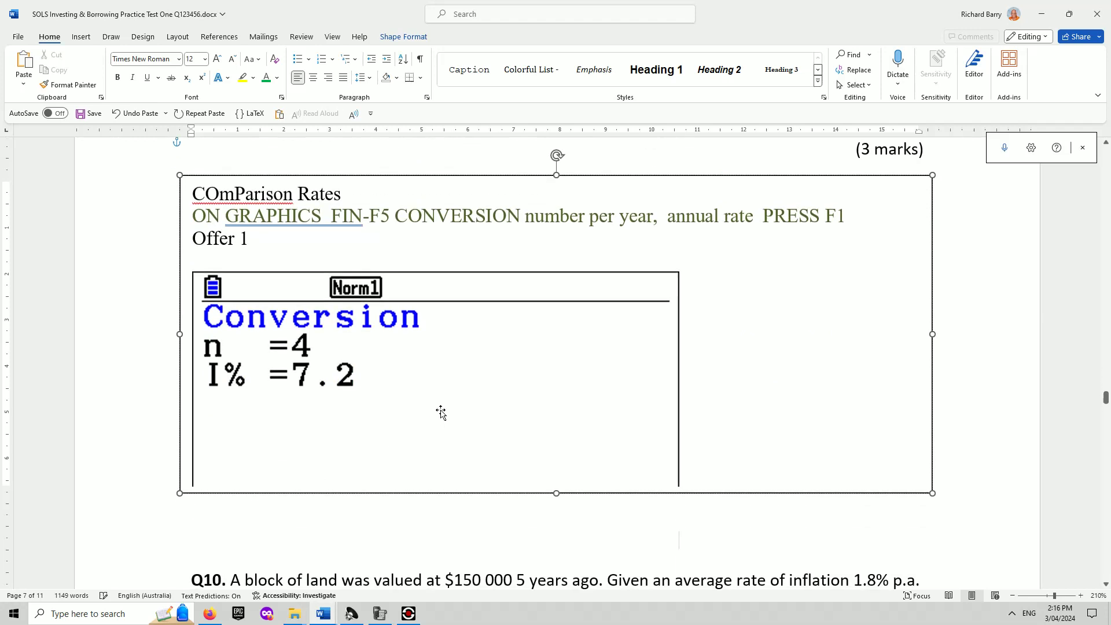
click(441, 414)
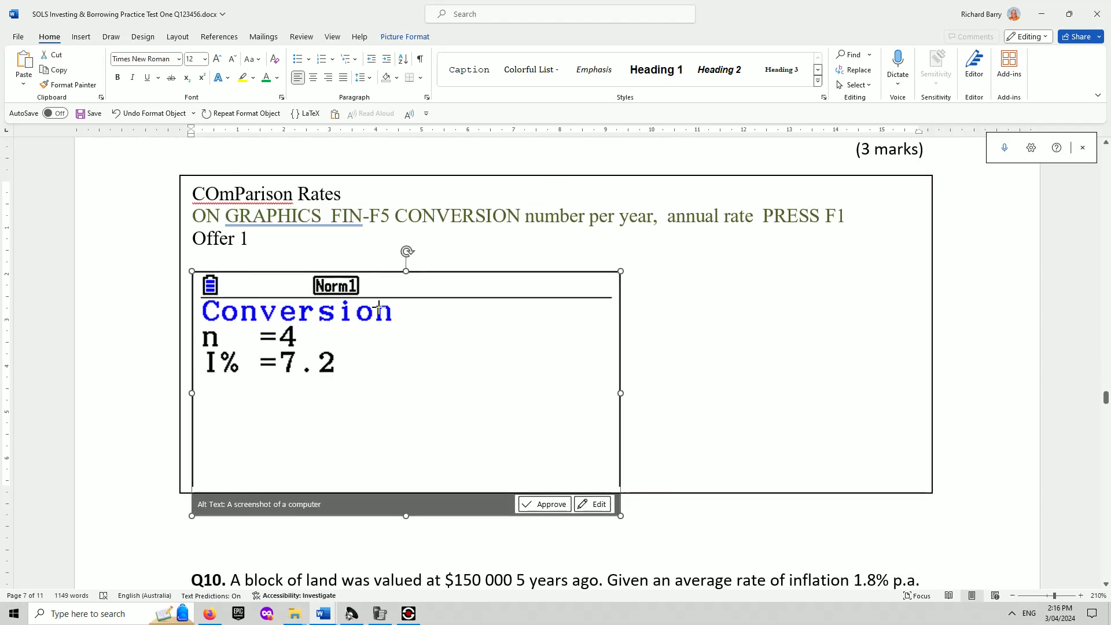
drag(620, 516, 330, 349)
click(367, 325)
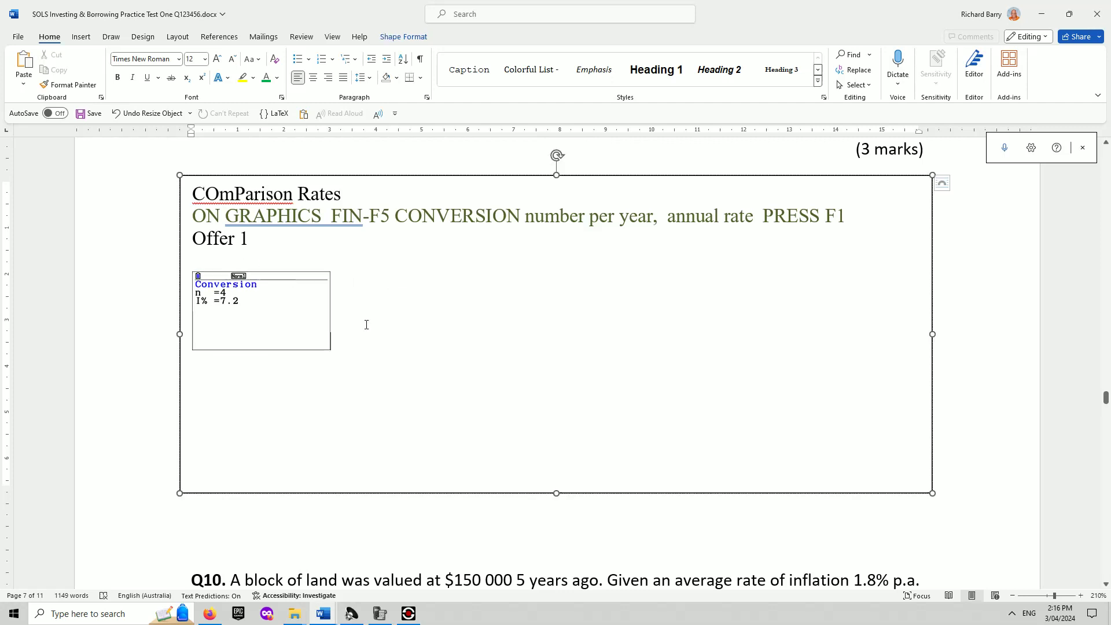
click(389, 611)
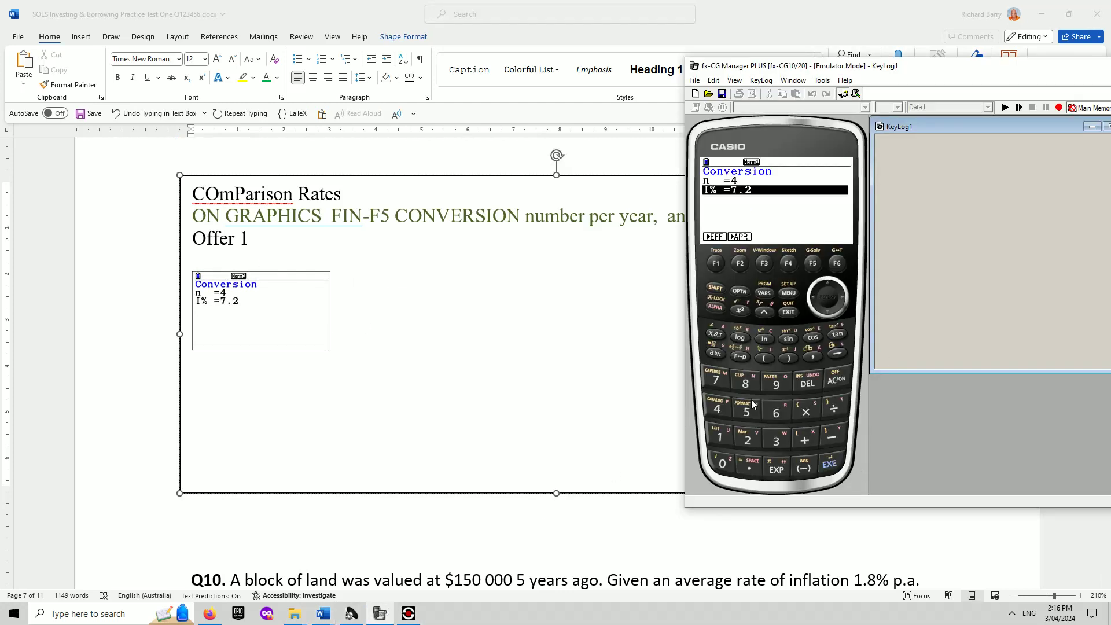
Compute Offer 1's EFF = 7.396743298 and paste that screen beside the first picture.
click(718, 264)
right_click(751, 223)
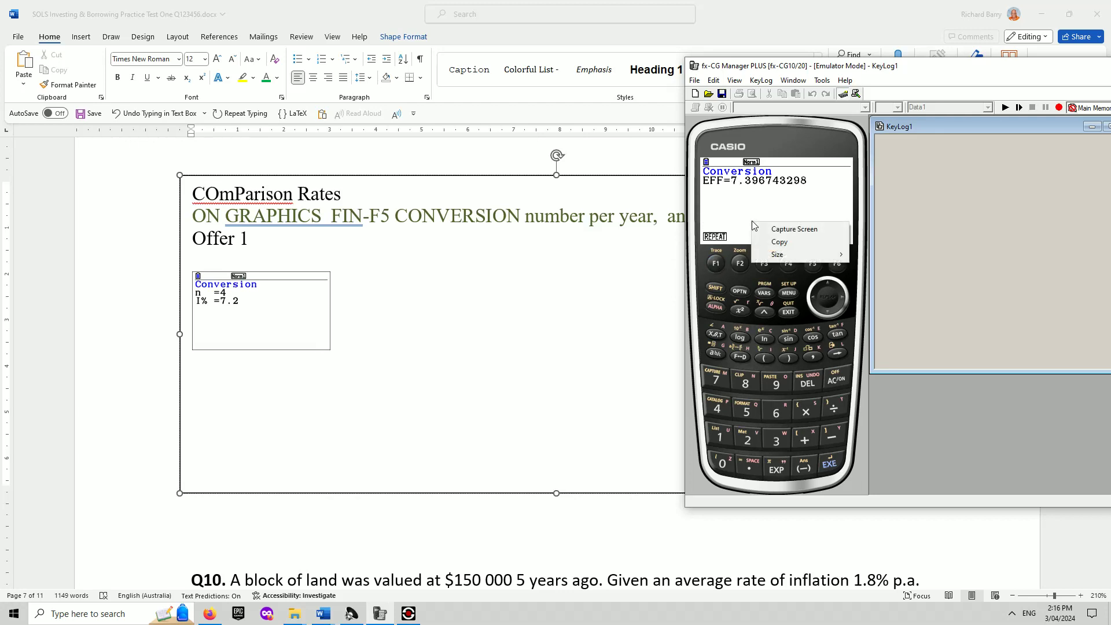
click(797, 243)
click(416, 287)
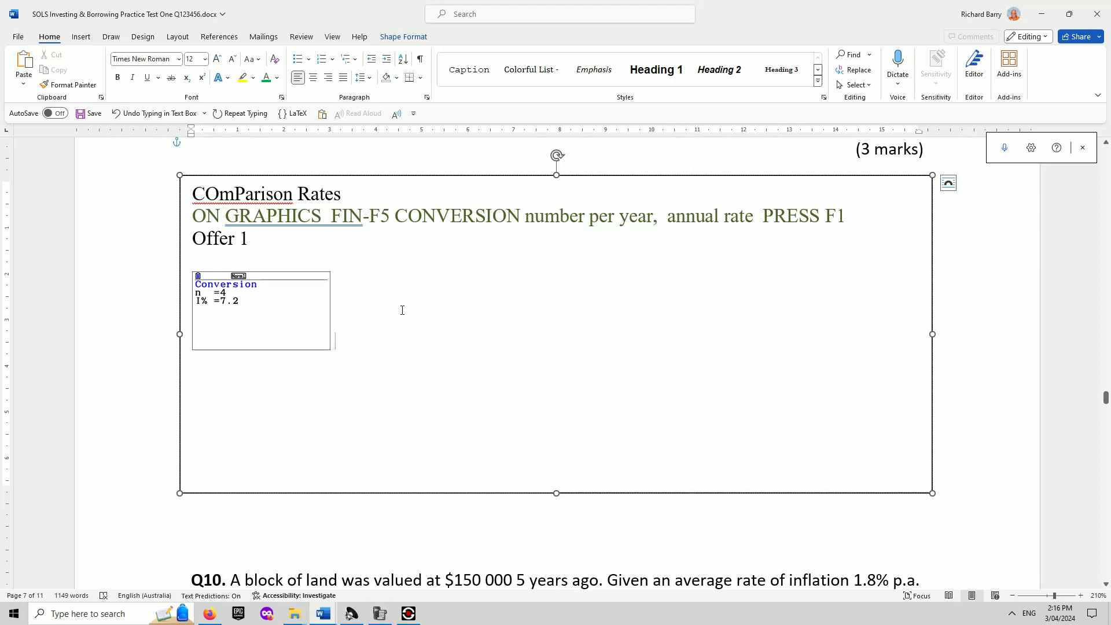
key(ctrl+v)
Shrink the EFF screenshot to match the first, re-pasting it after a mirrored resize.
click(702, 368)
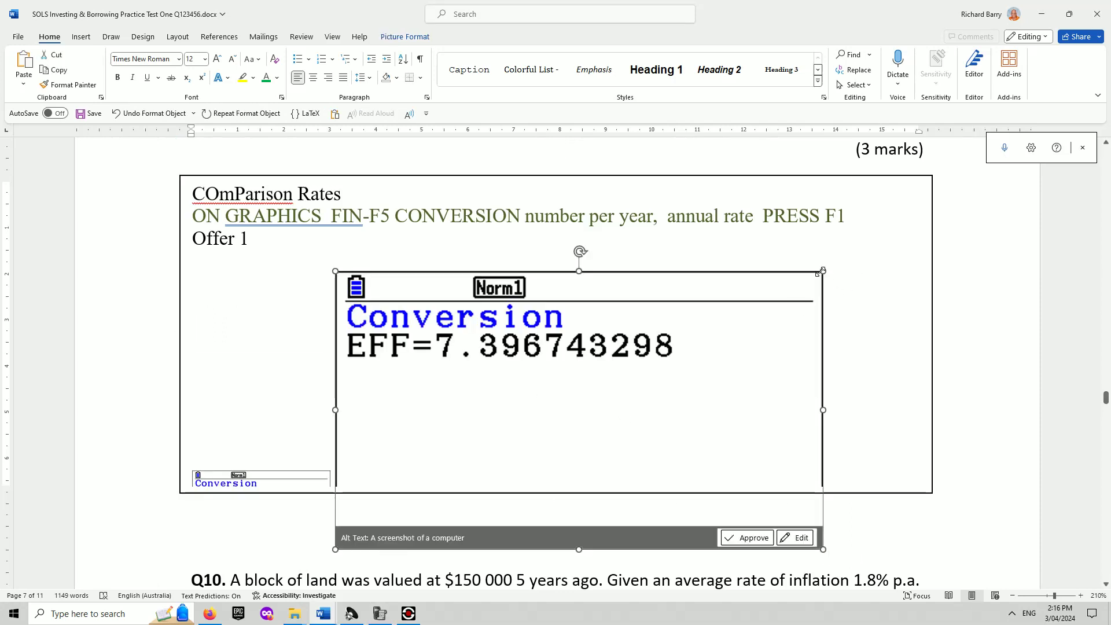
drag(823, 271, 447, 365)
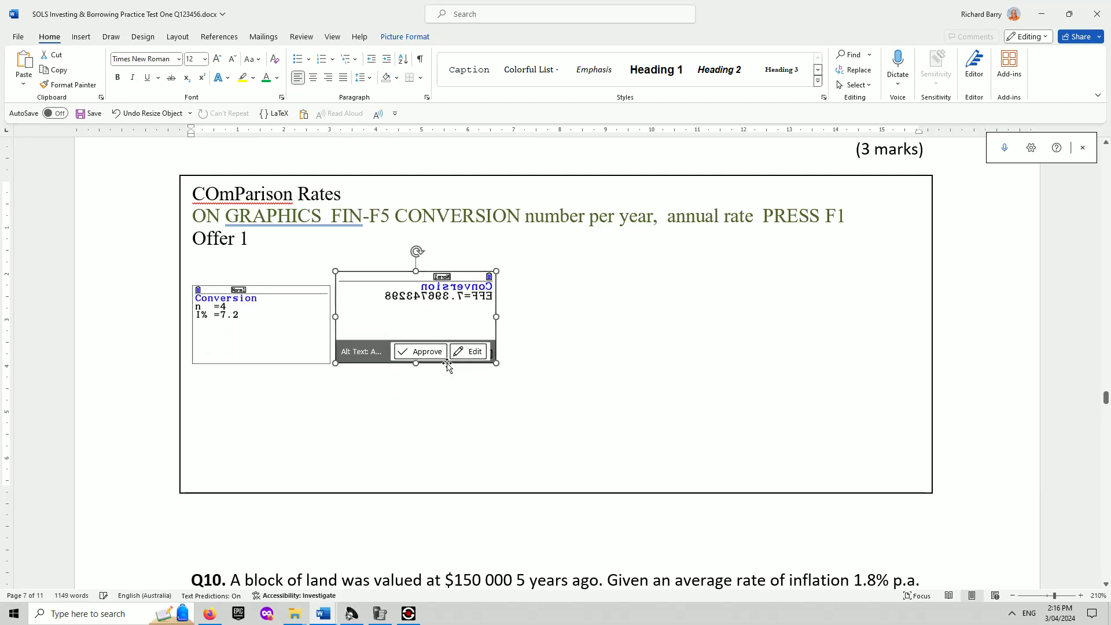
key(ctrl+z)
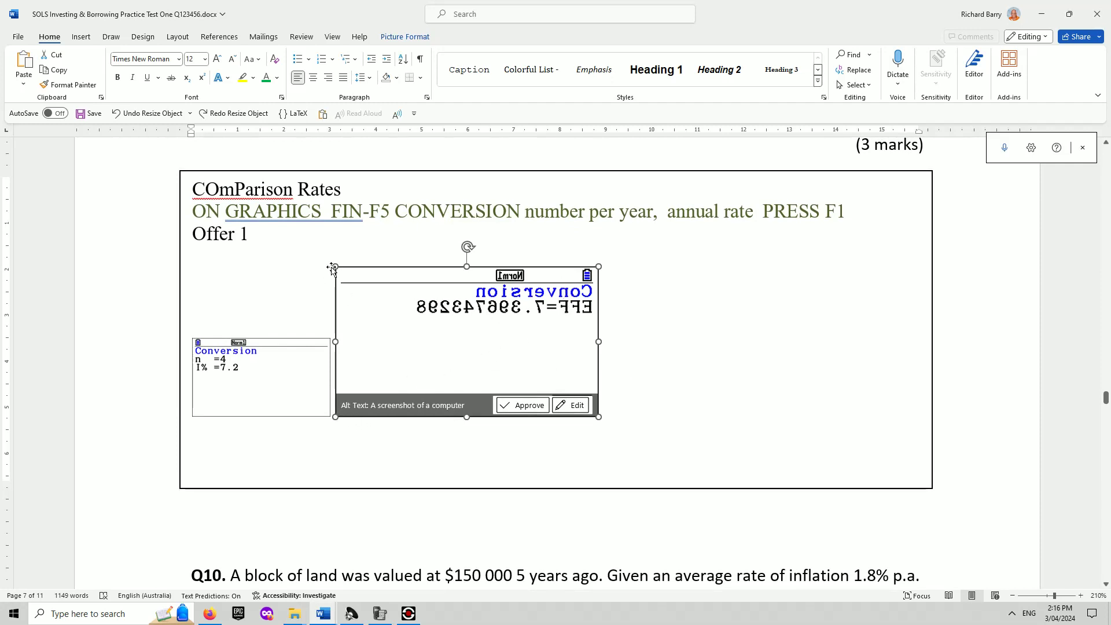
drag(334, 265, 421, 315)
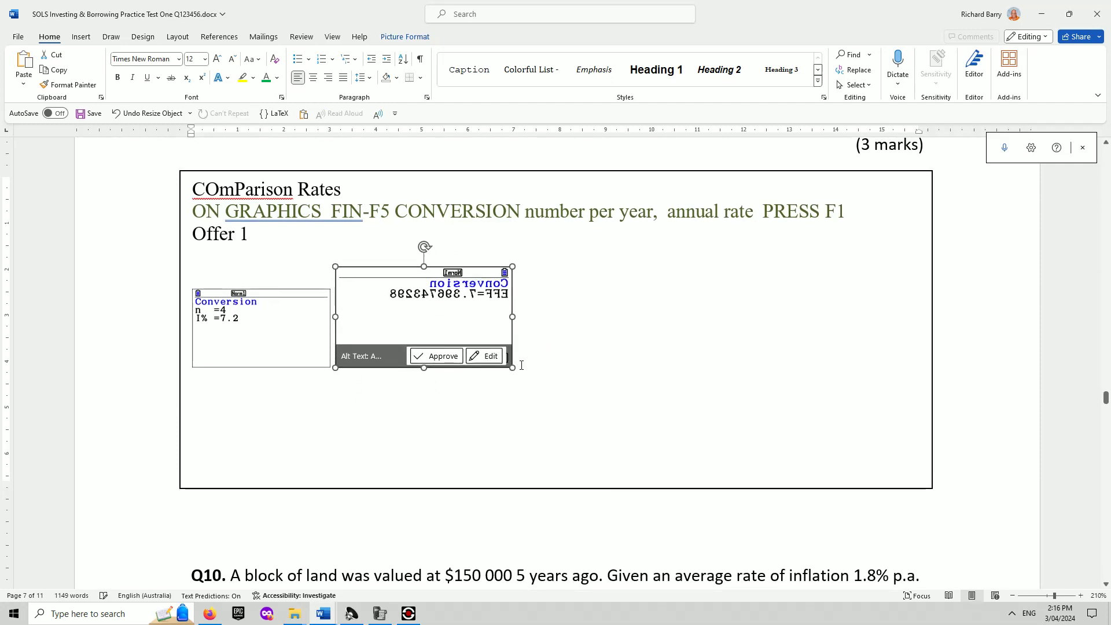
key(Delete)
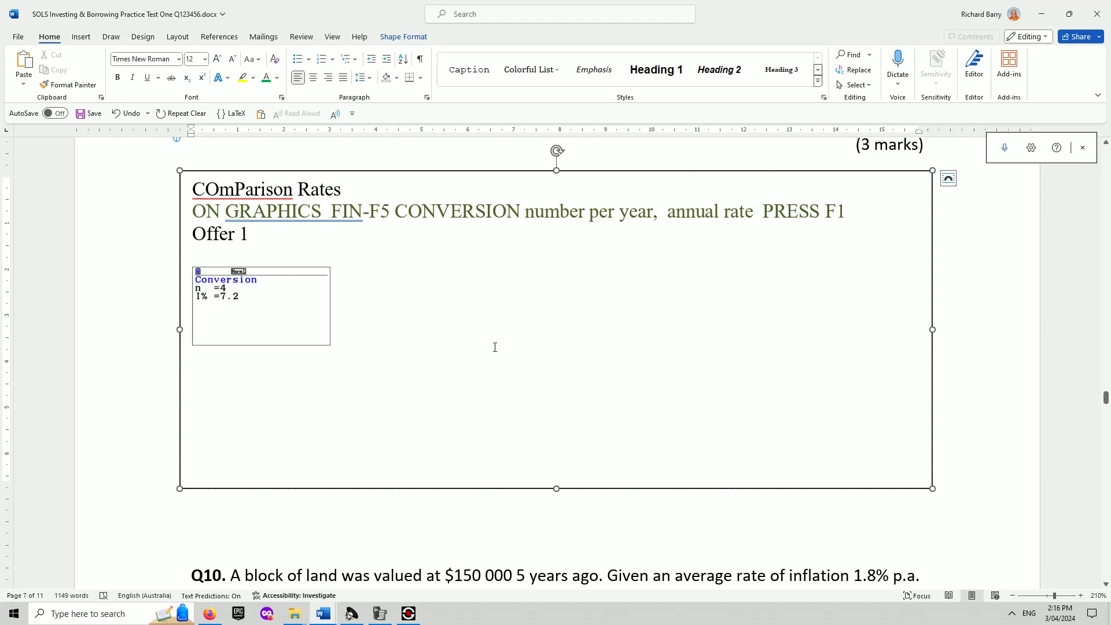
key(ctrl+v)
click(764, 323)
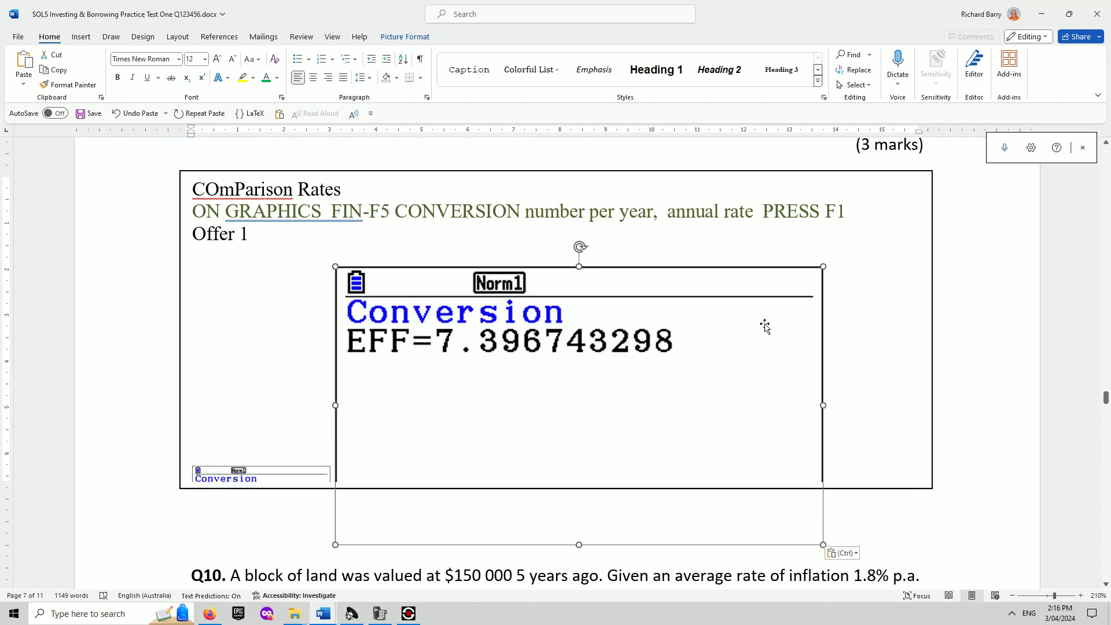
drag(823, 209, 364, 325)
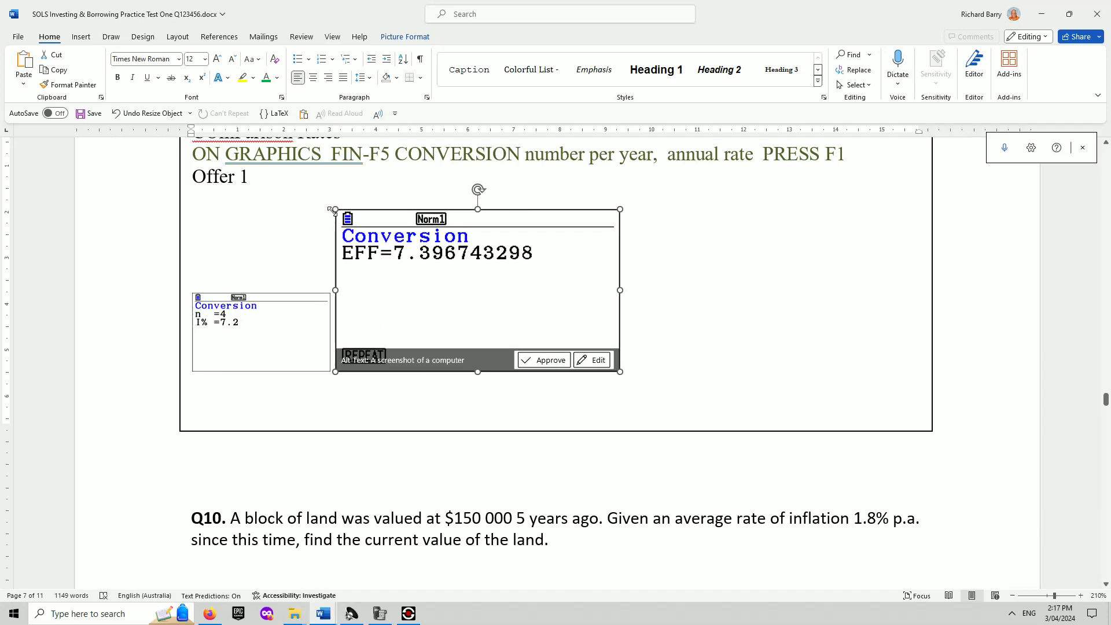
drag(335, 210, 482, 309)
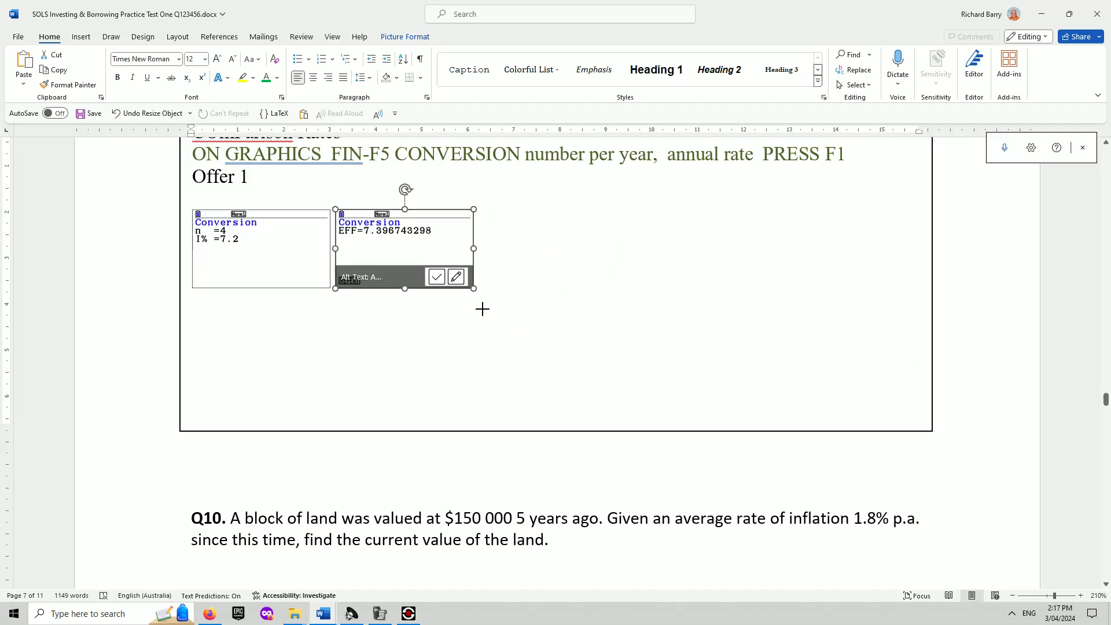
Add an 'Offer 2' line below the screenshots and make the answer box taller.
click(521, 272)
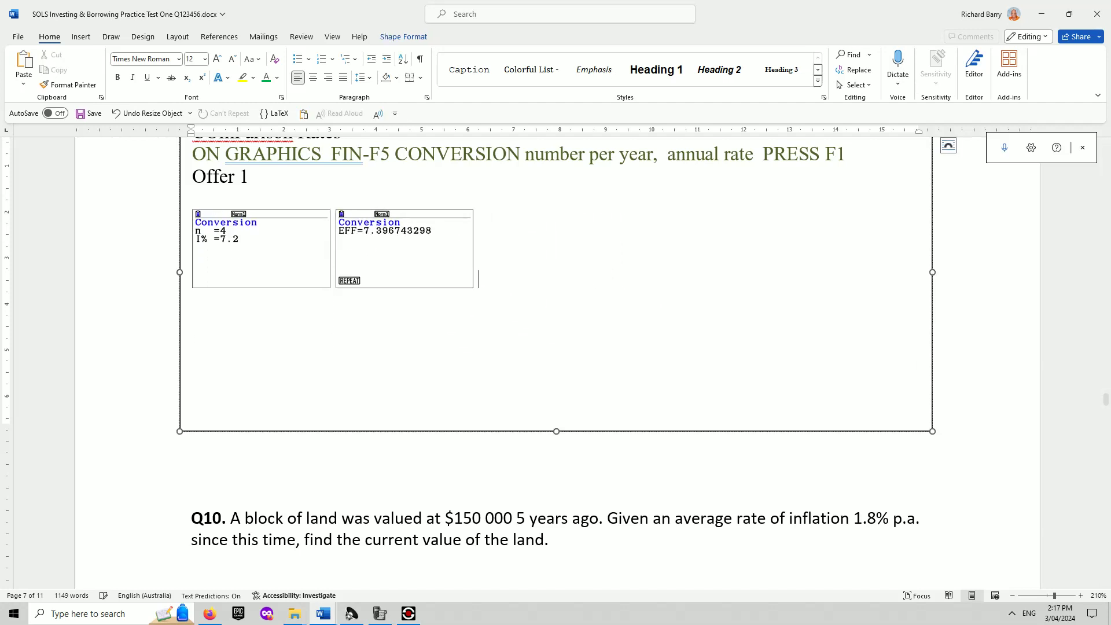
key(Return)
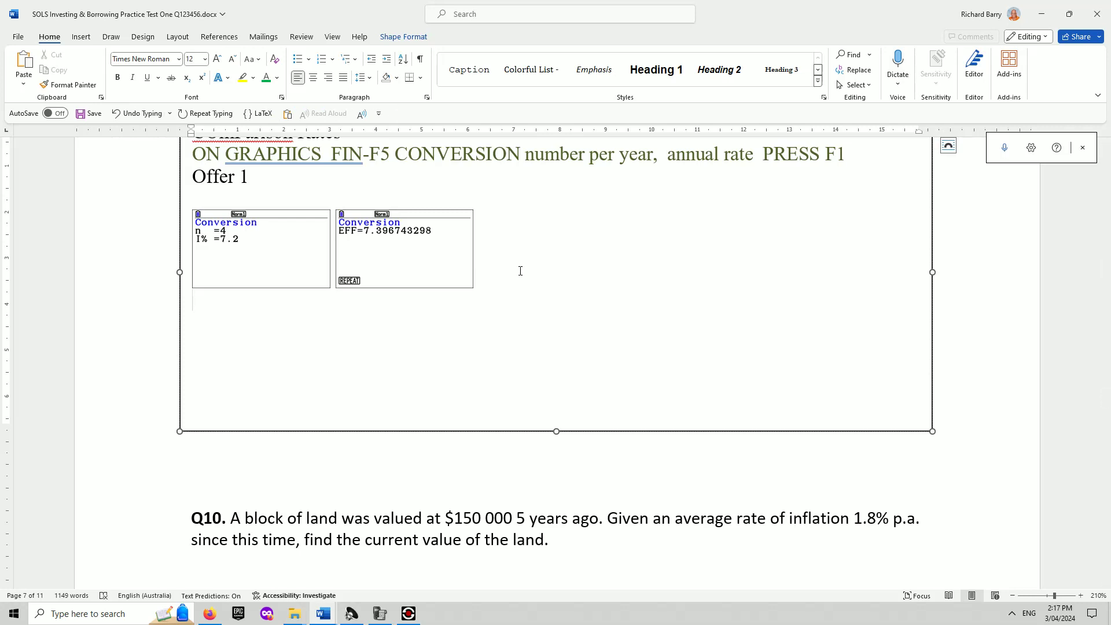
text(Offer 2)
drag(557, 431, 556, 464)
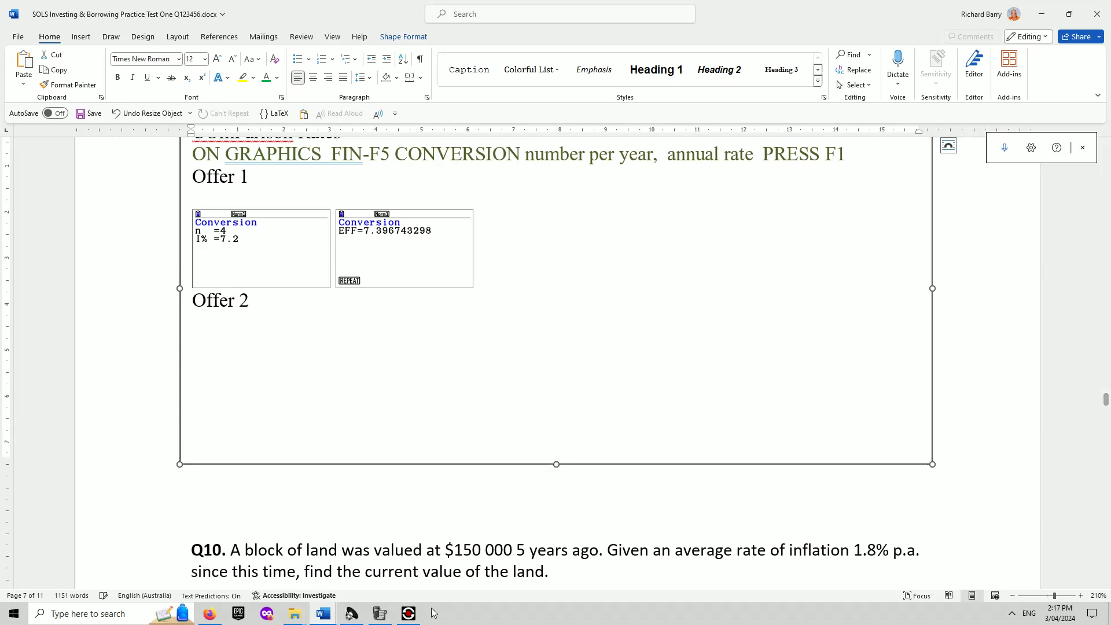
click(409, 613)
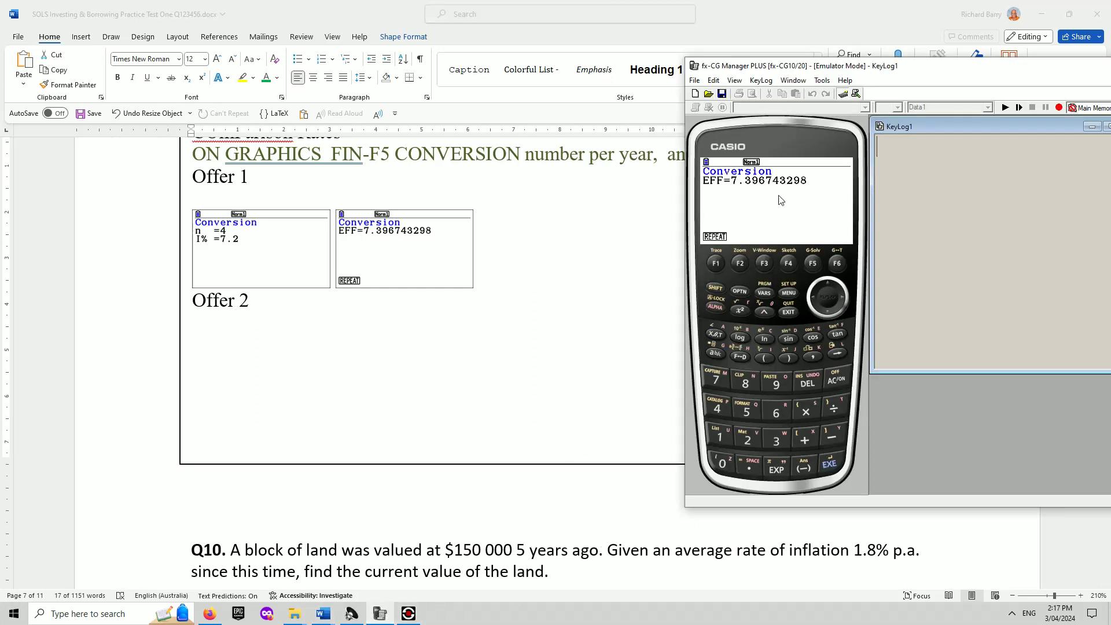
Return to the Conversion screen and move the calculator window off the question text.
click(788, 312)
click(791, 313)
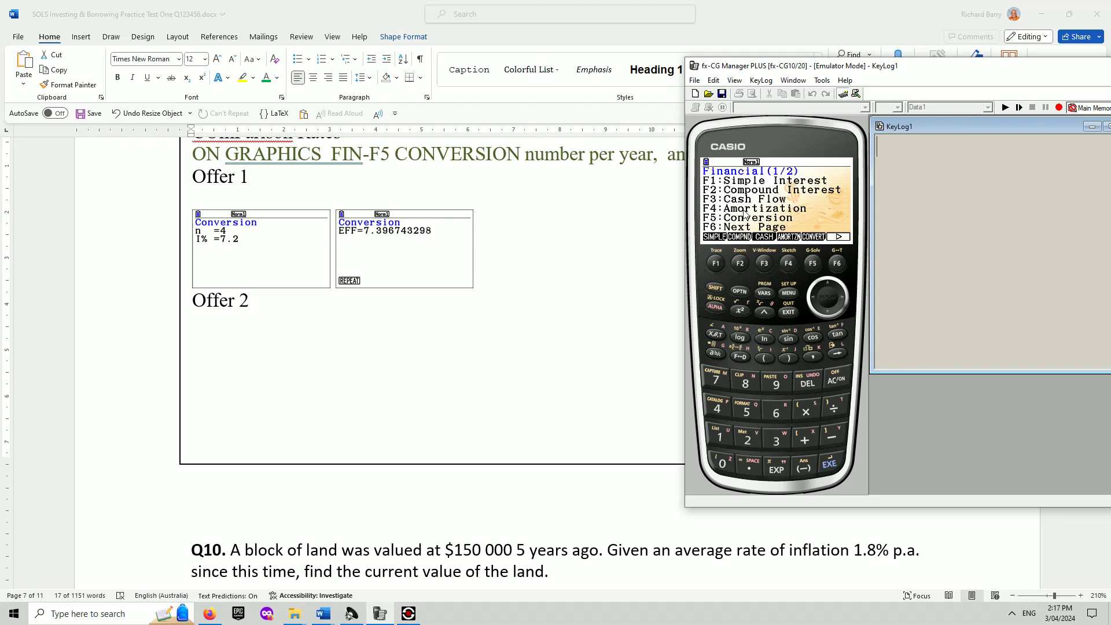
click(813, 264)
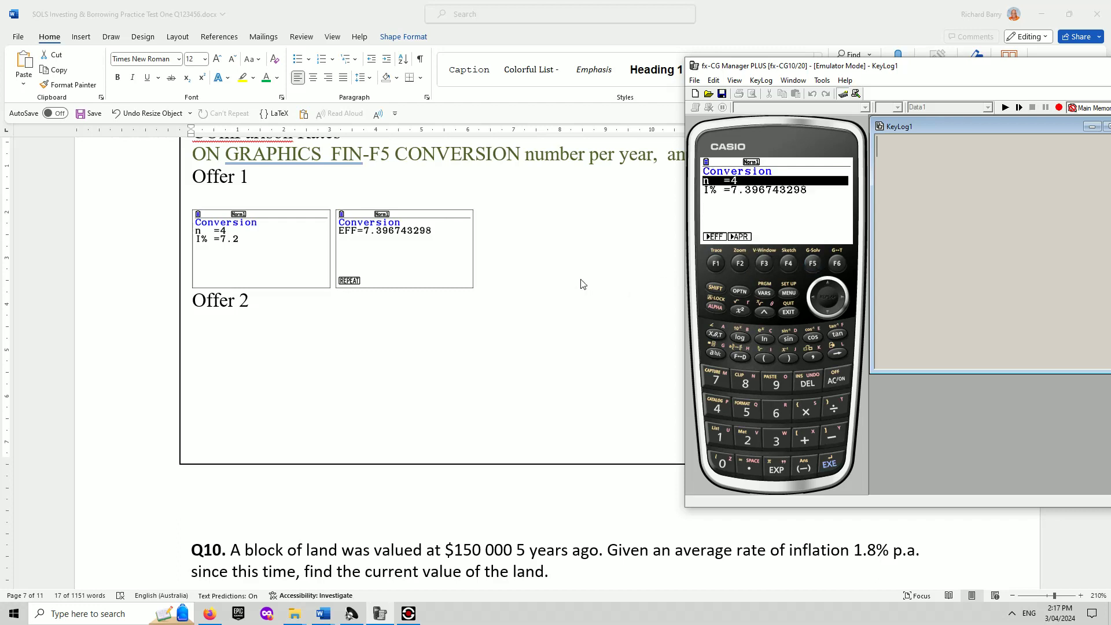
scroll(573, 285, up, 5)
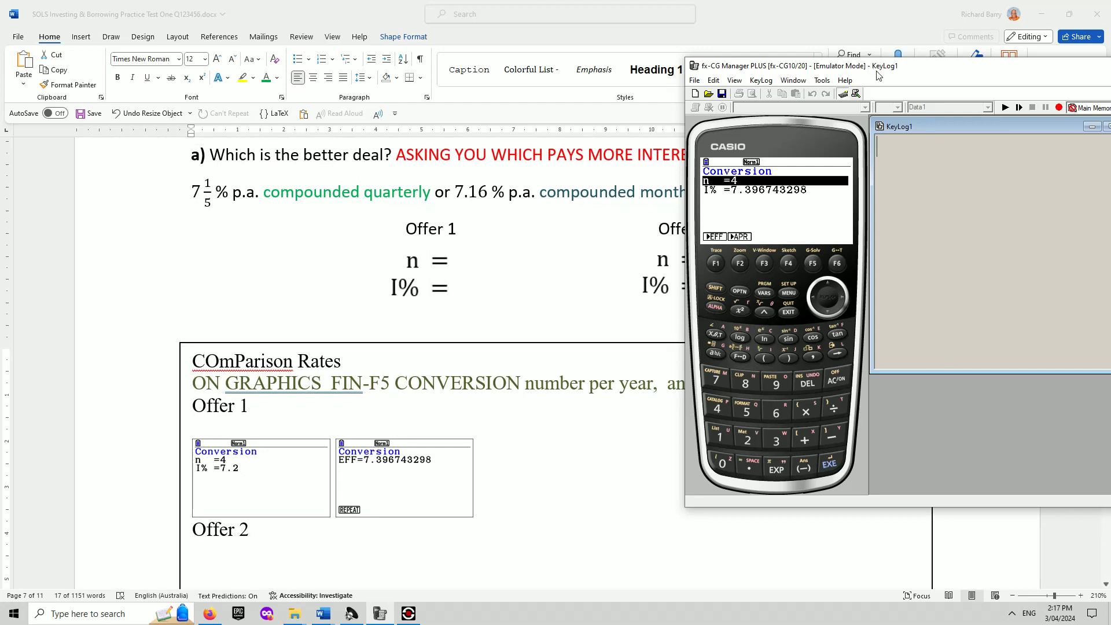
drag(878, 76, 951, 84)
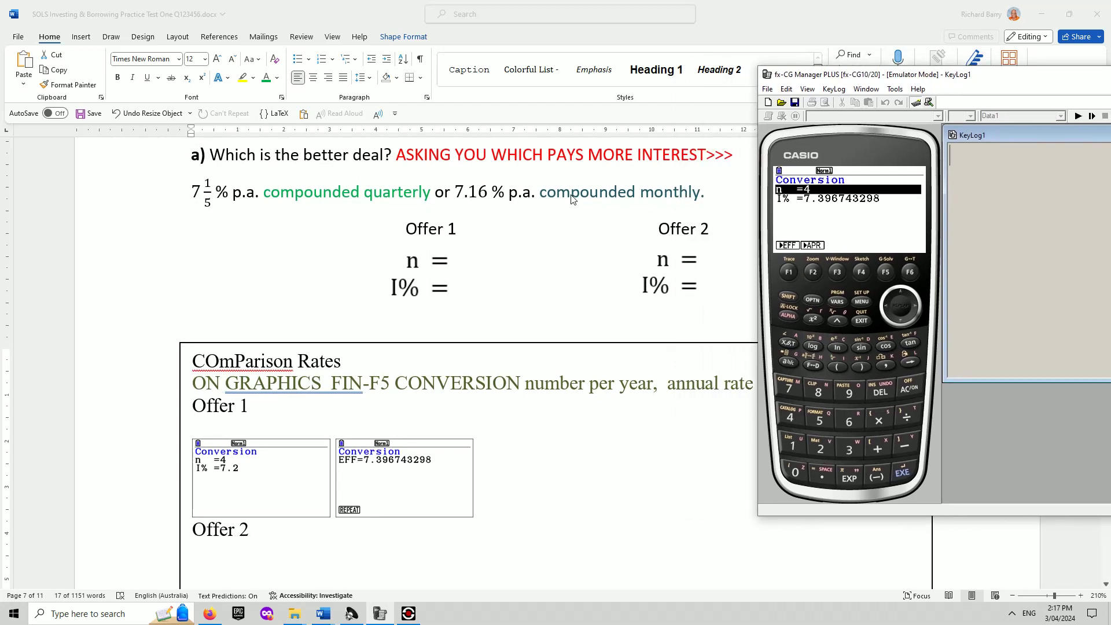
Enter n = 12 and I% = 7.16 for Offer 2 and copy the calculator screen.
click(792, 447)
click(820, 448)
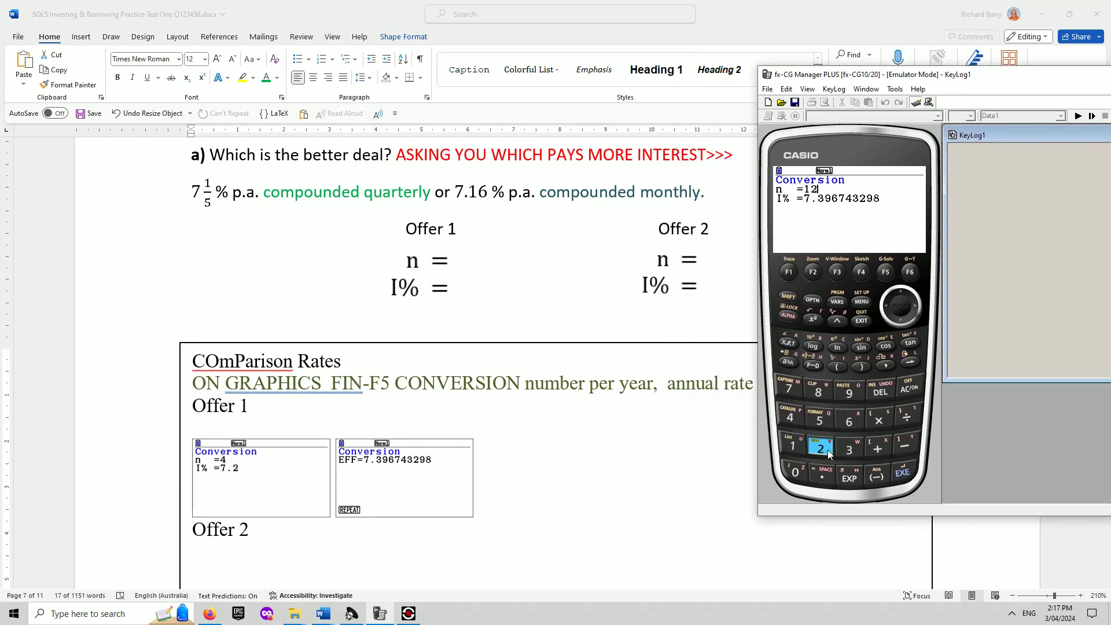
click(903, 473)
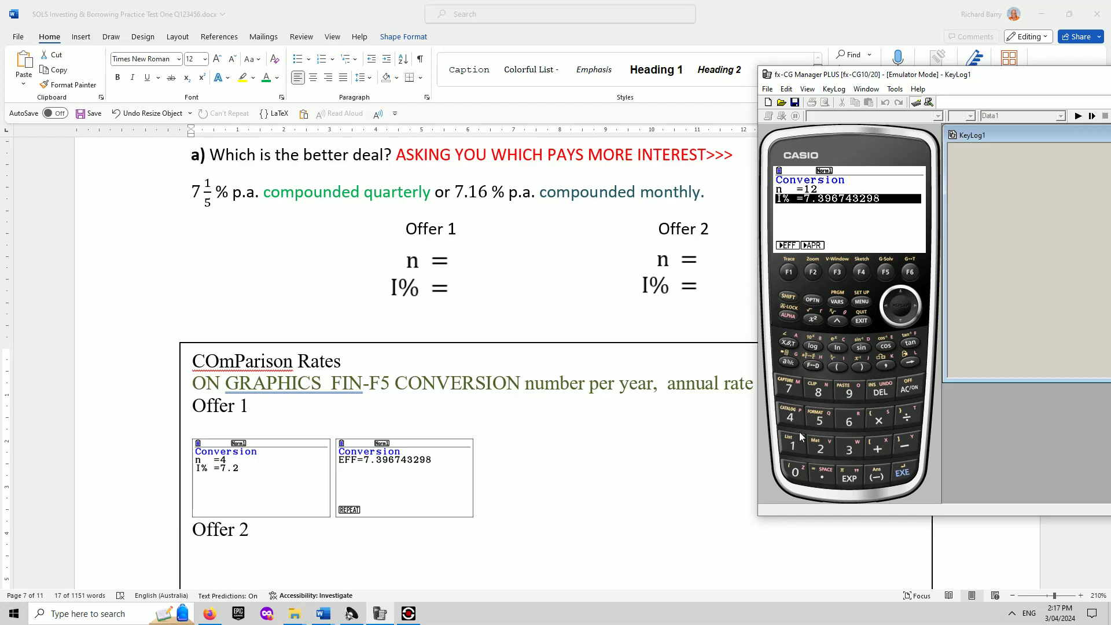
click(790, 390)
click(822, 475)
click(792, 447)
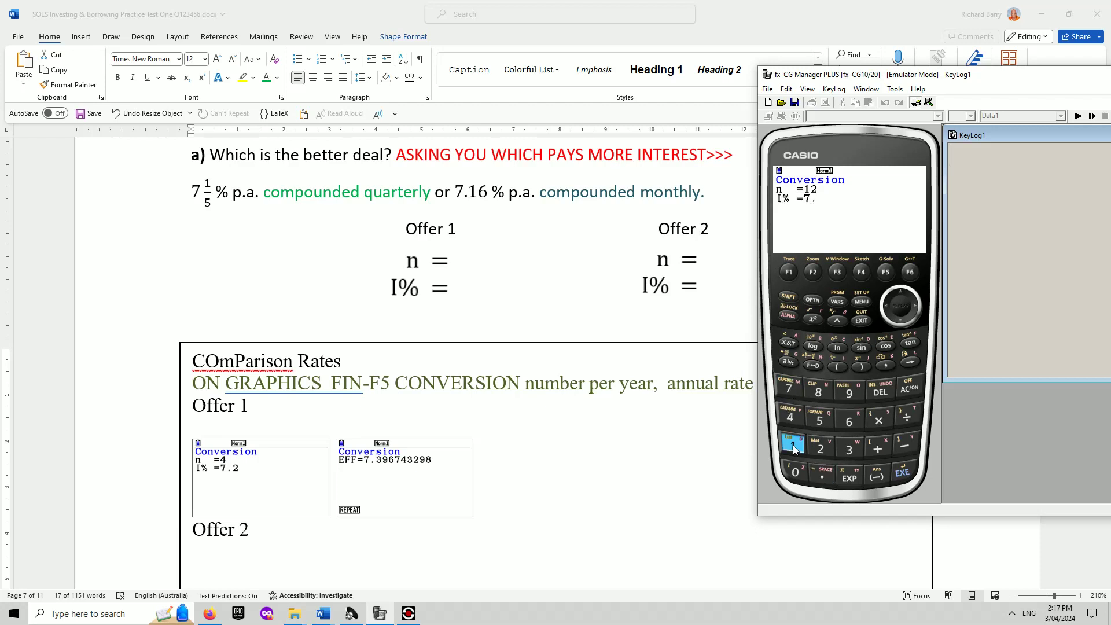
click(849, 421)
click(902, 473)
right_click(863, 232)
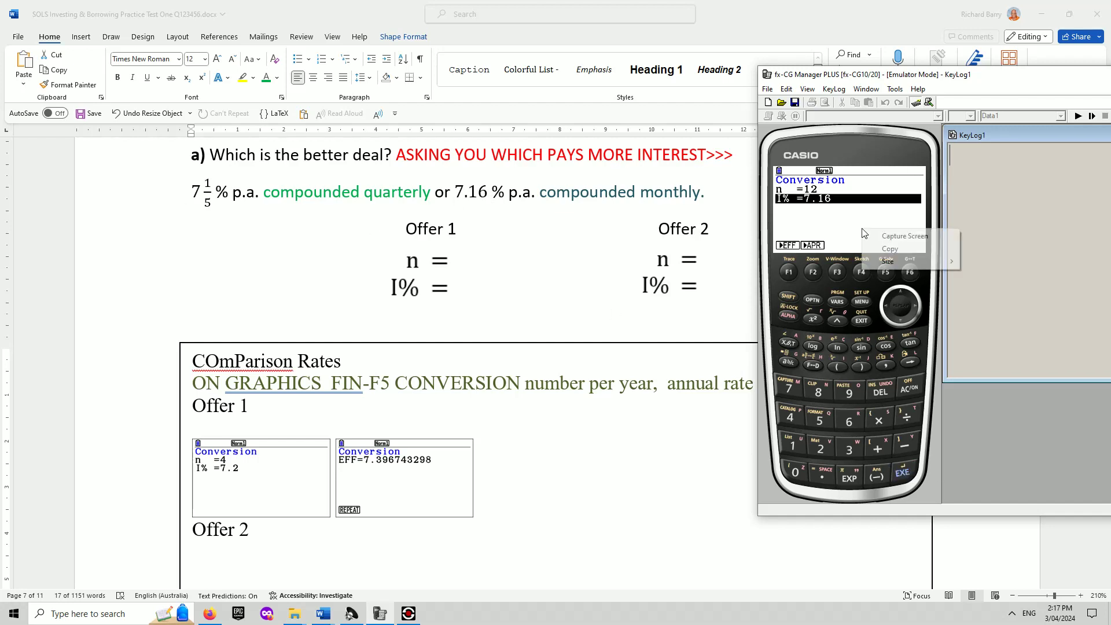
click(891, 249)
click(260, 562)
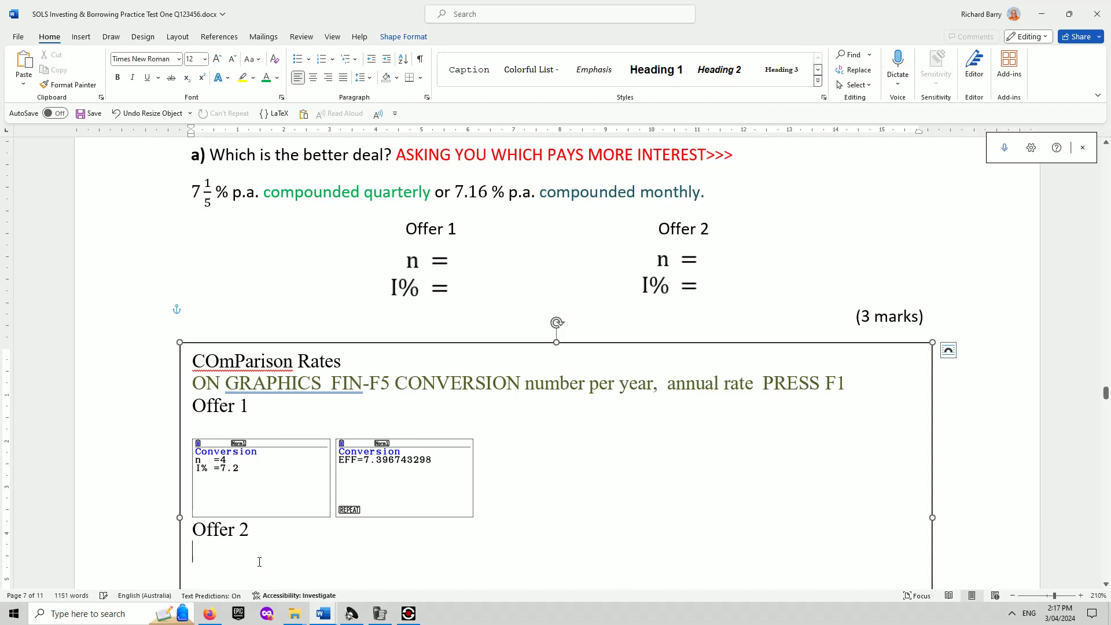
Paste the n = 12, I% = 7.16 screenshot below Offer 2 and shrink it.
key(ctrl+v)
scroll(692, 297, up, 5)
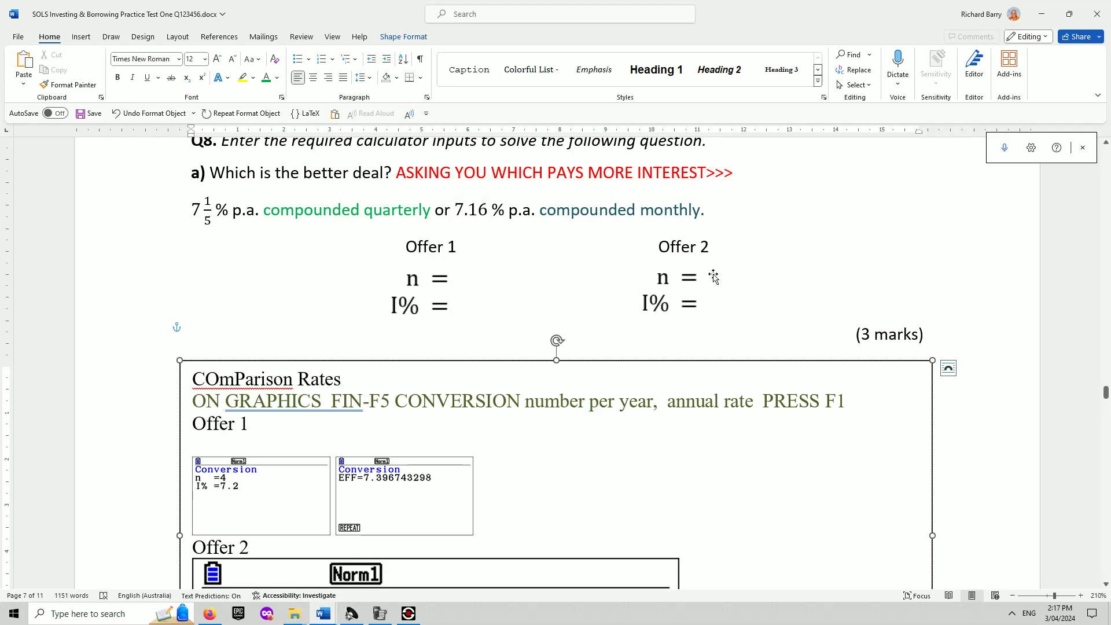
scroll(713, 278, down, 7)
click(592, 278)
scroll(660, 235, up, 1)
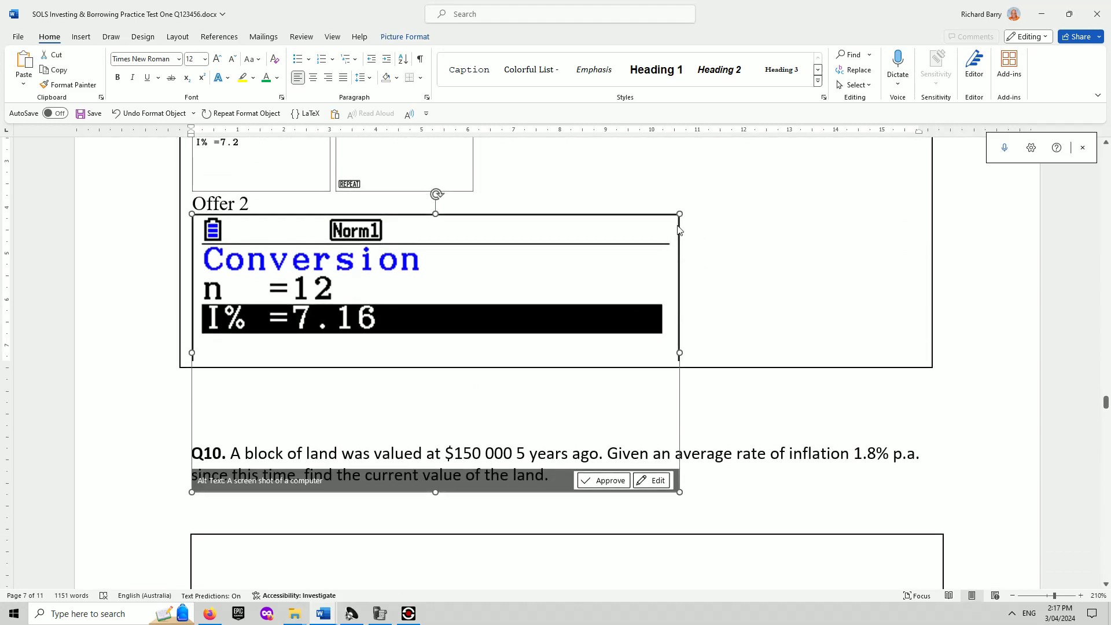
drag(681, 214, 243, 313)
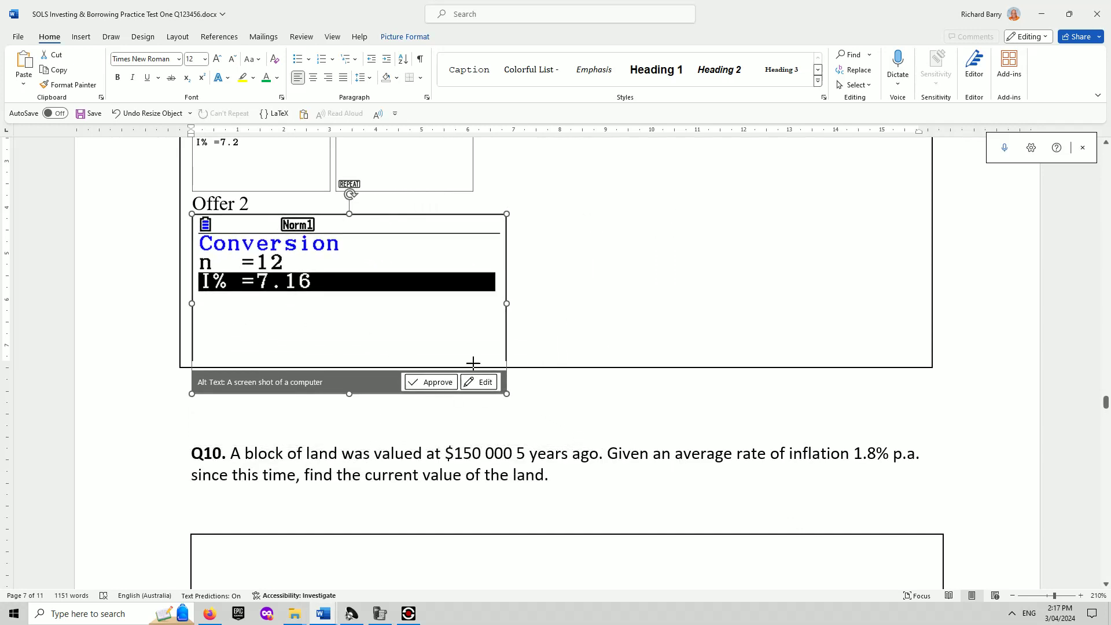
drag(472, 363, 391, 313)
click(411, 312)
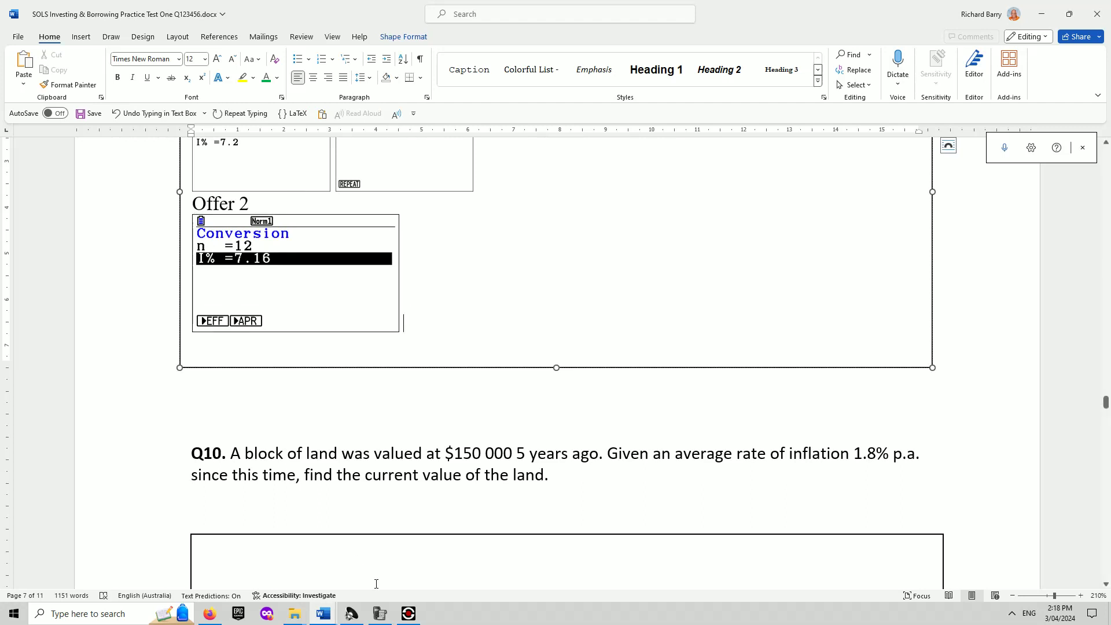
Compute Offer 2's effective annual rate and copy the EFF result screen.
click(380, 614)
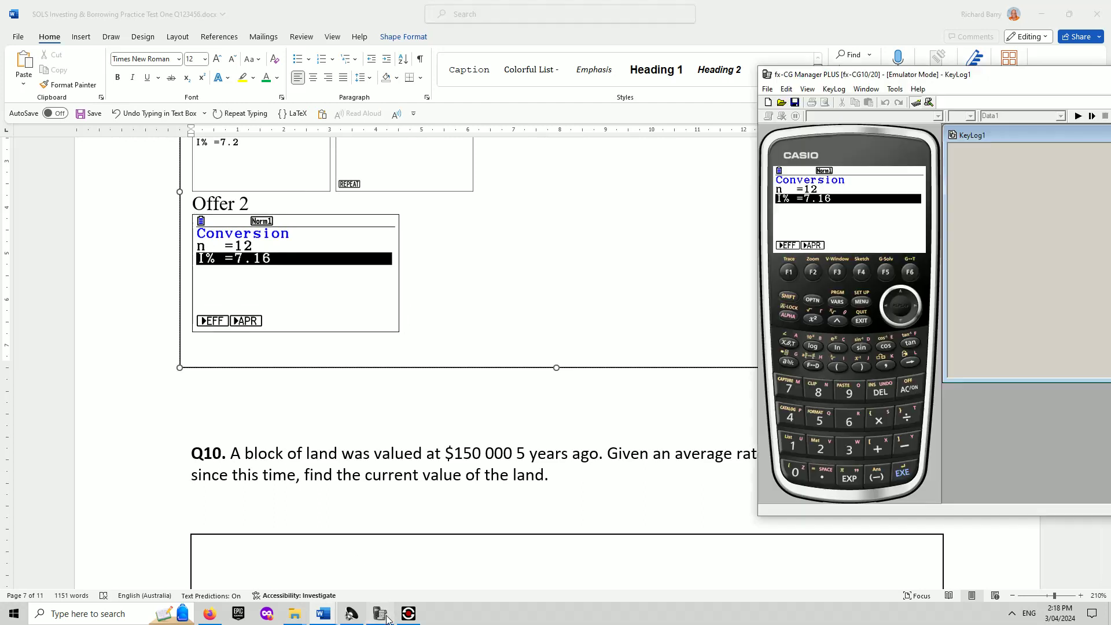
click(791, 273)
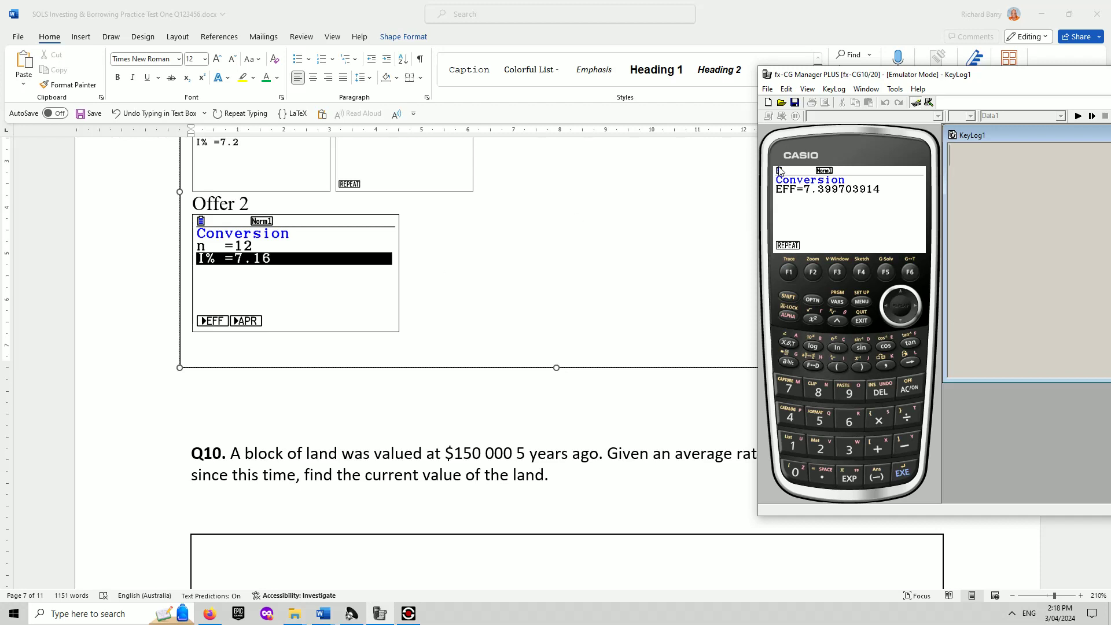
right_click(836, 218)
click(862, 243)
click(501, 286)
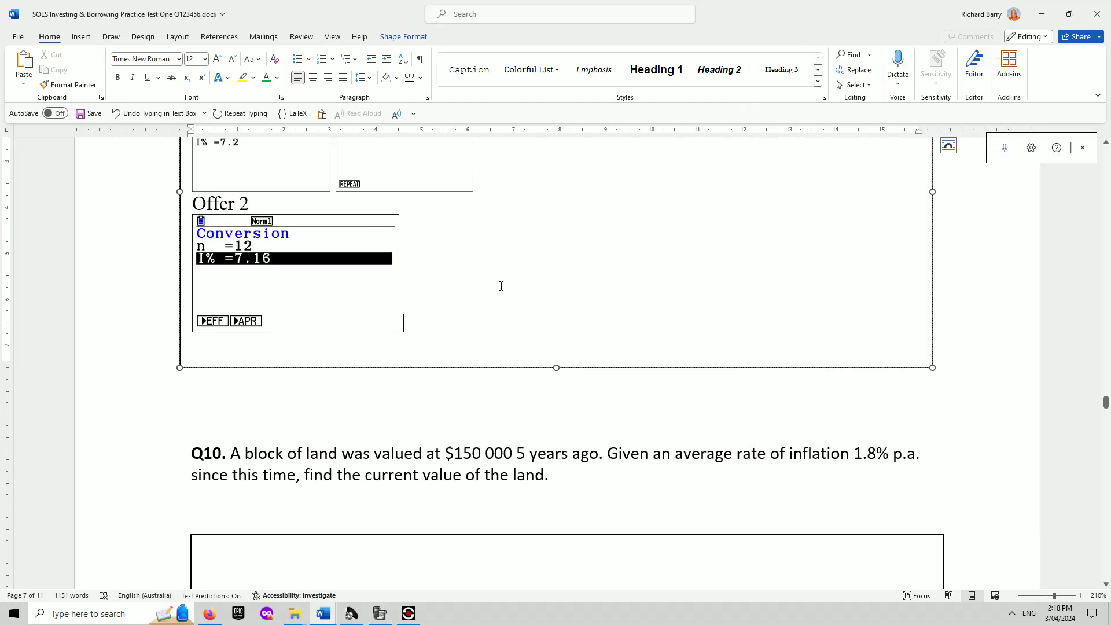
Paste the EFF = 7.399703914 screenshot beside Offer 2's inputs, resize it, and start a new line.
key(ctrl+v)
scroll(440, 318, up, 3)
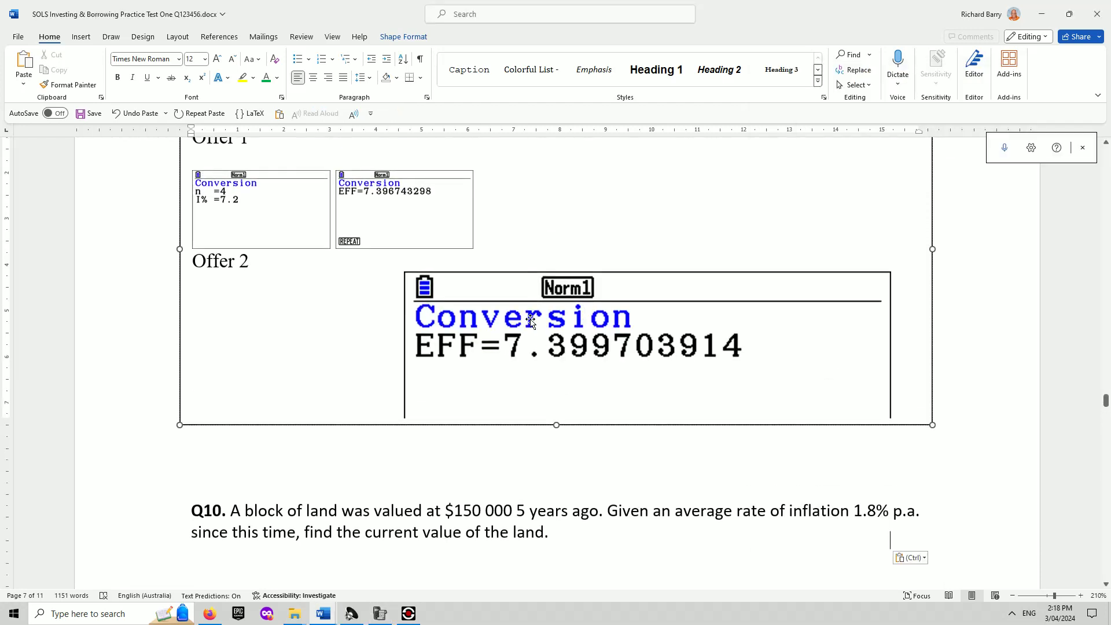
click(410, 337)
mouse_move(410, 337)
mouse_down()
mouse_move(610, 437)
mouse_move(745, 484)
mouse_move(724, 479)
mouse_up()
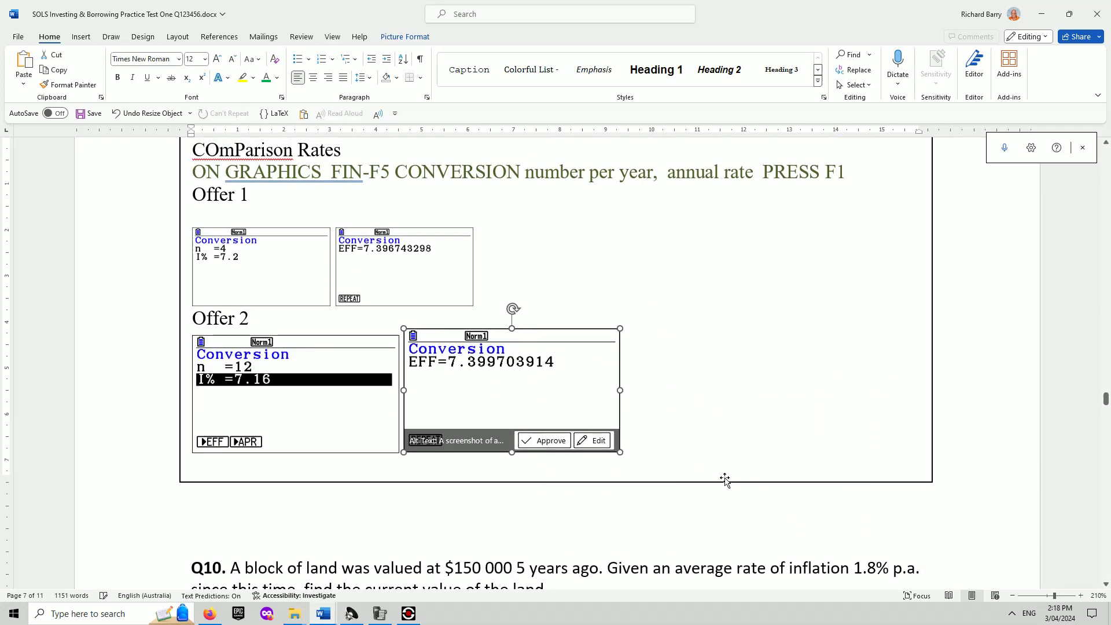
click(271, 469)
click(663, 452)
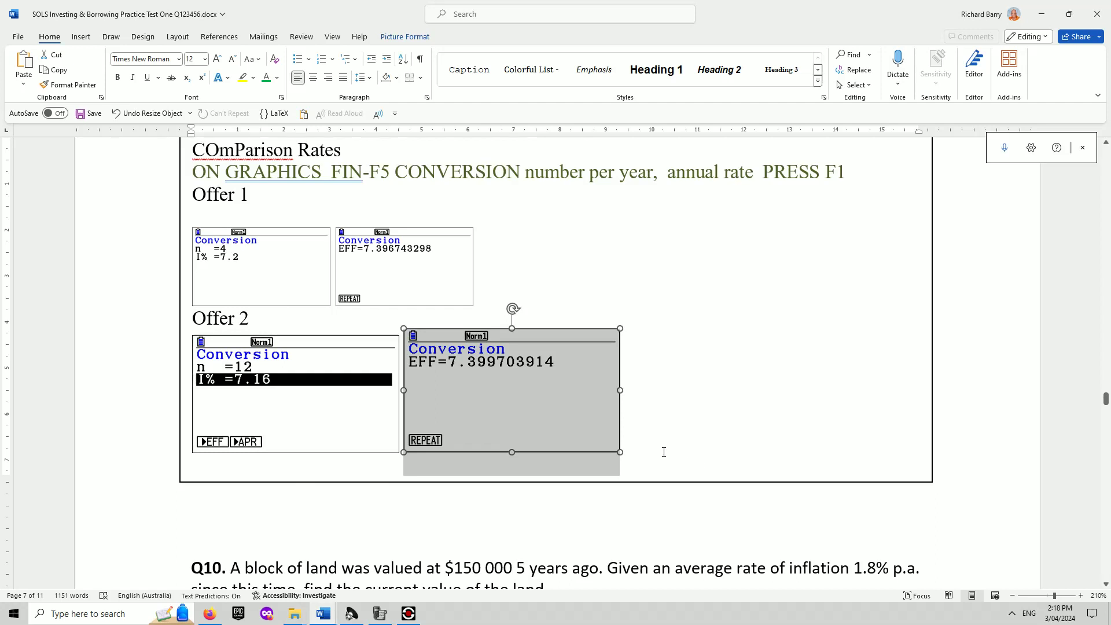
key(Return)
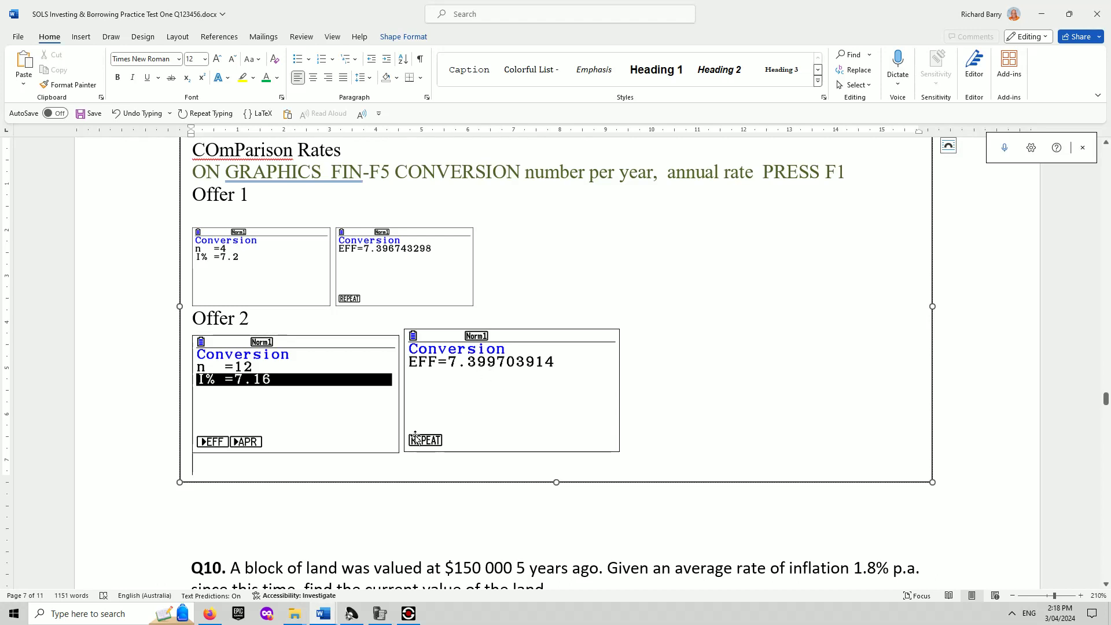
Type the conclusion 'They are practically the same. Perhaps offer 2 is slightly better. 7.4 vs 7.396%' under the Offer 2 screenshots.
text(They are prac)
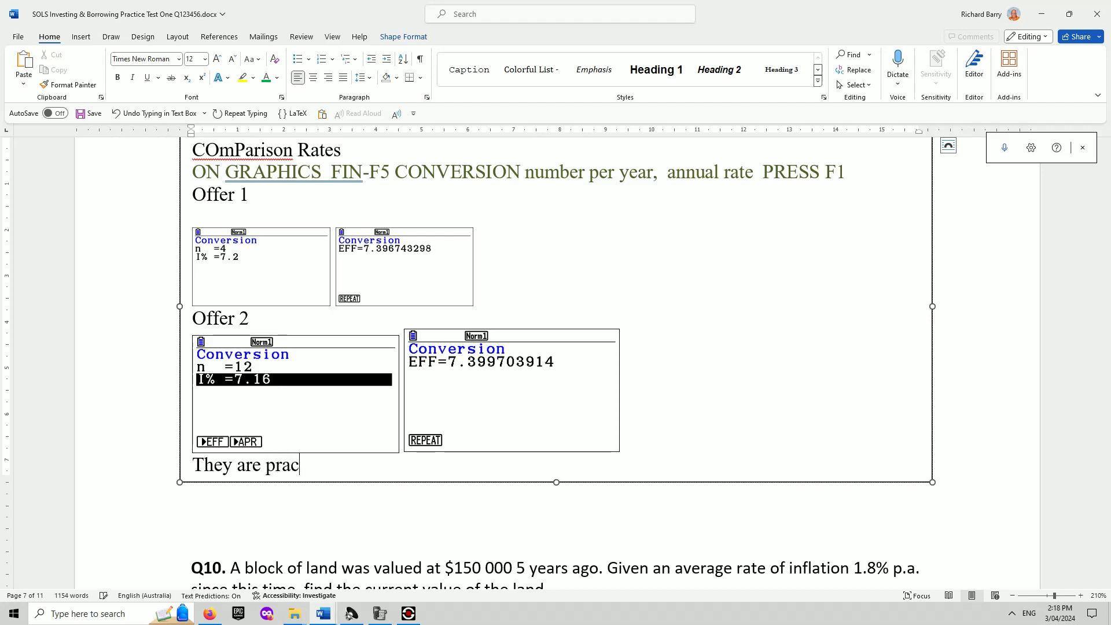
text(tically the same.)
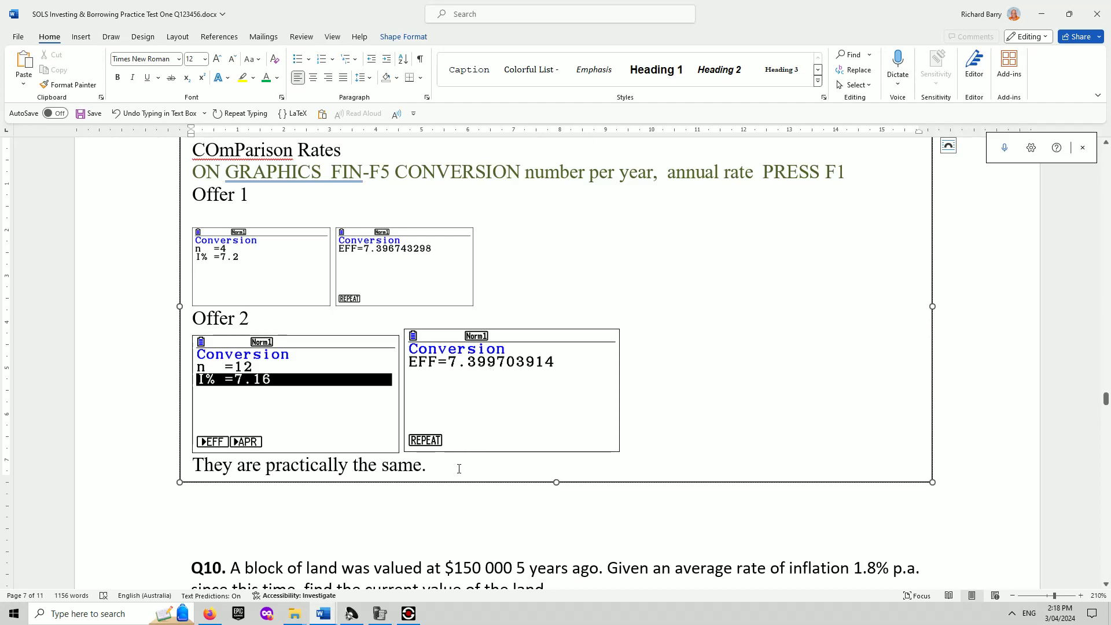
text(Perhaps offe)
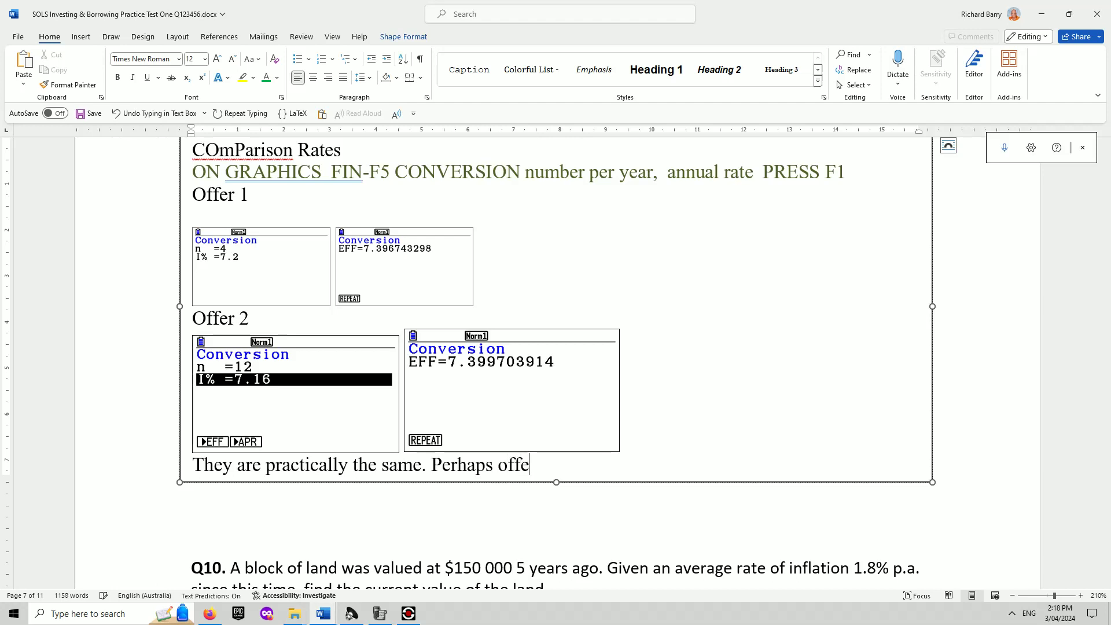
text(r 2 is sligth)
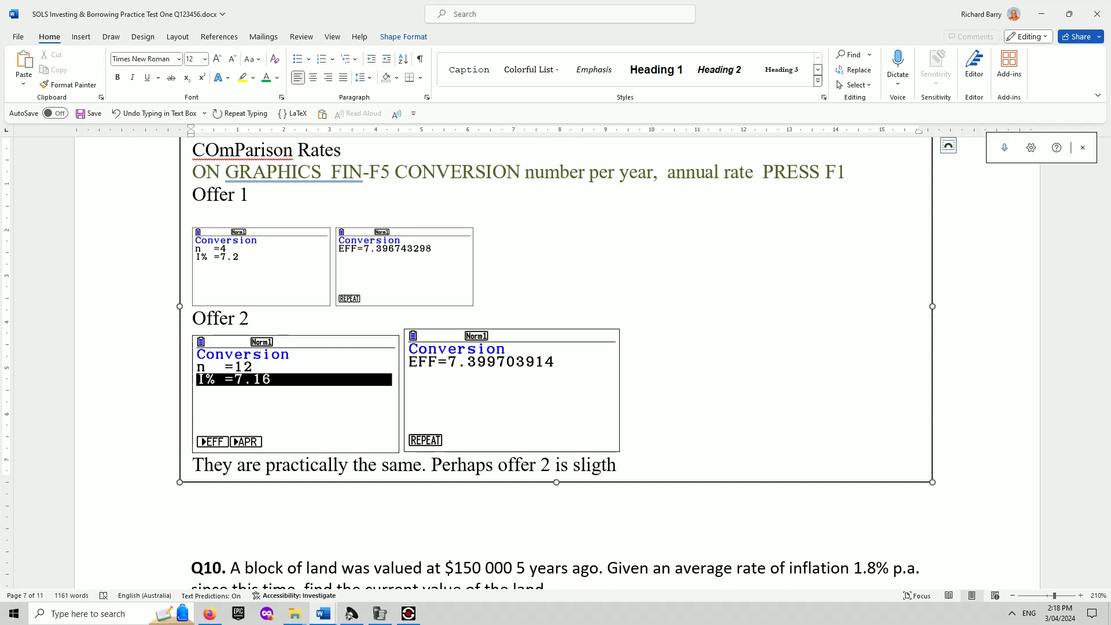
key(BackSpace)
key(BackSpace)
text(htly better. 7.4 vs)
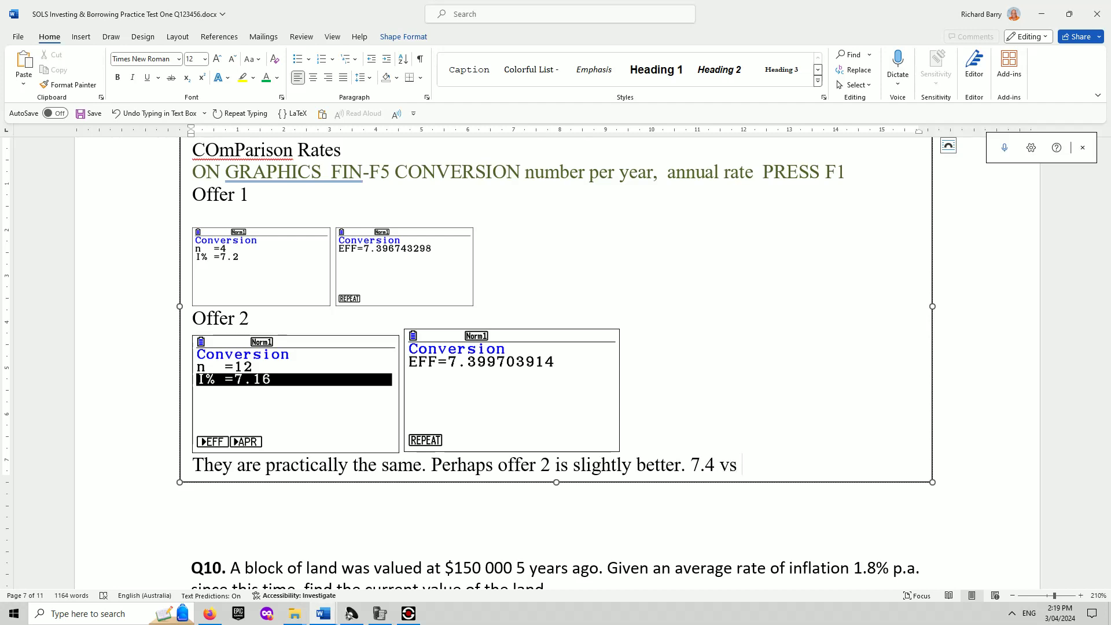
text(7)
text(.39)
text(%)
click(535, 540)
scroll(546, 436, down, 10)
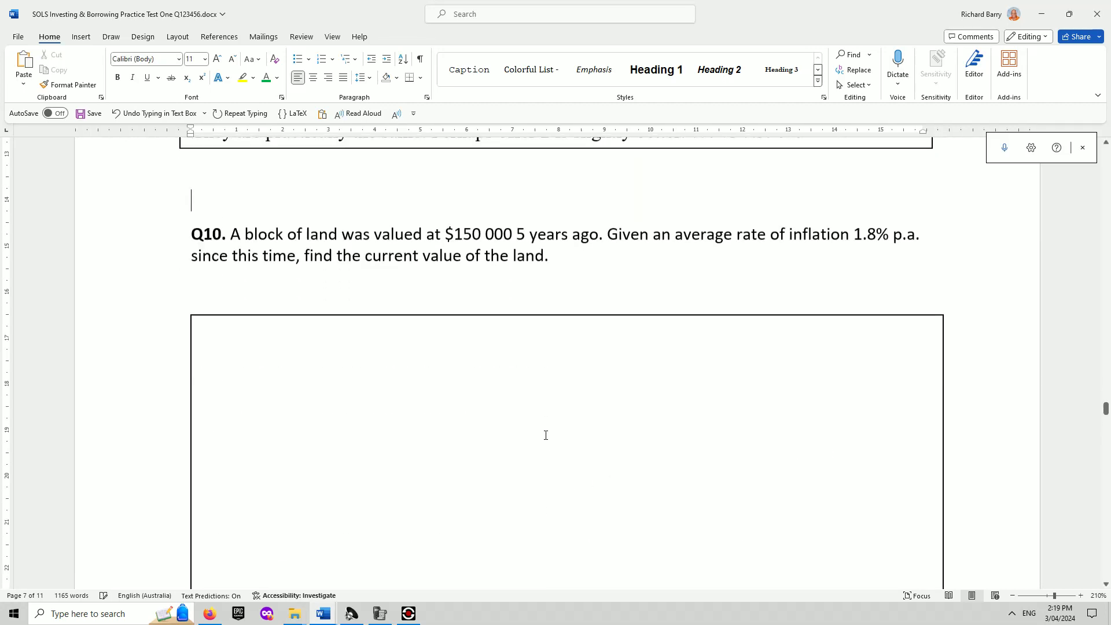
scroll(381, 311, down, 3)
scroll(521, 388, up, 8)
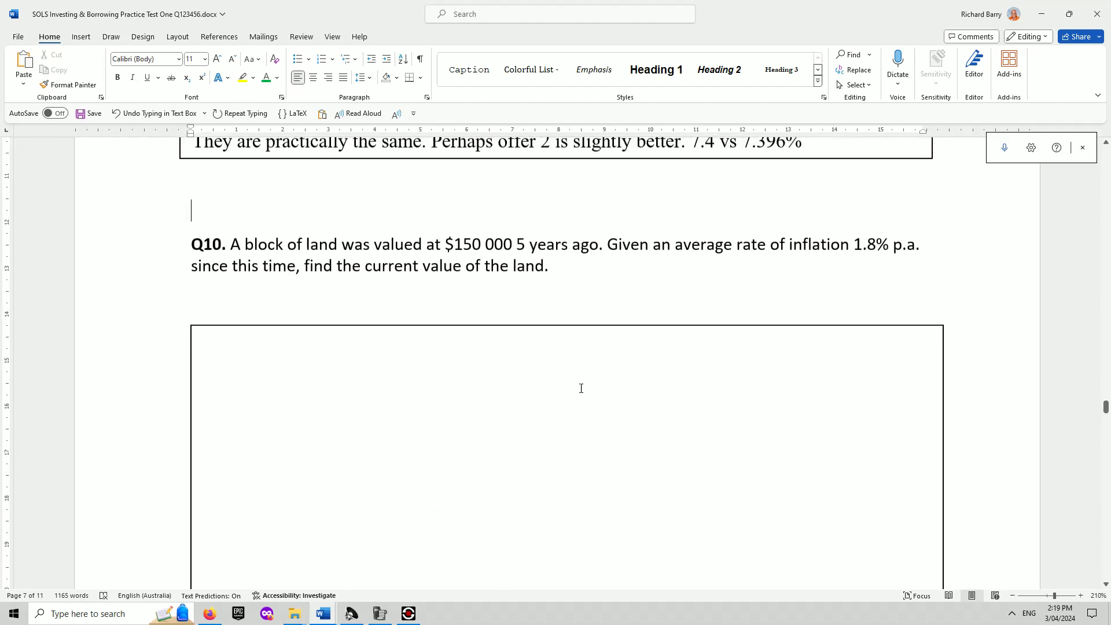